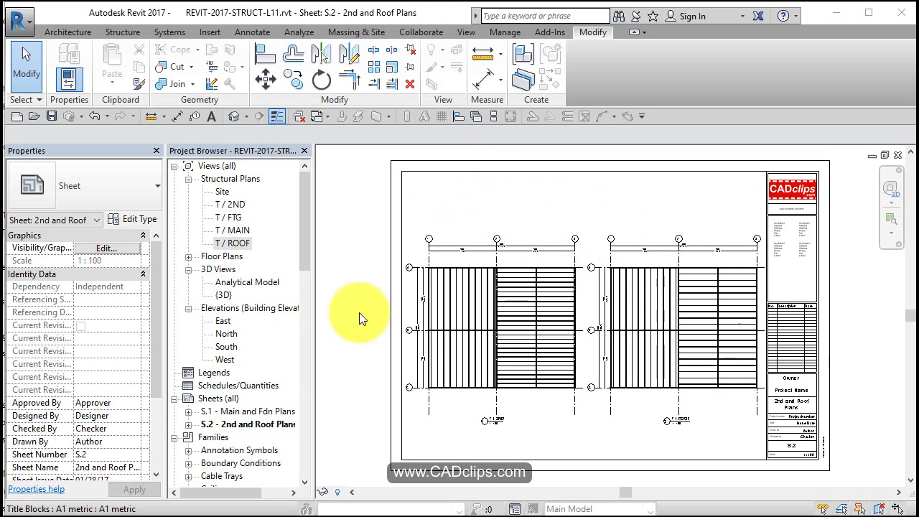
- Create a new sheet using the A1 metric titleblock
{"action": "right_click", "coordinate": [212, 399]}
{"action": "left_click", "coordinate": [243, 409]}
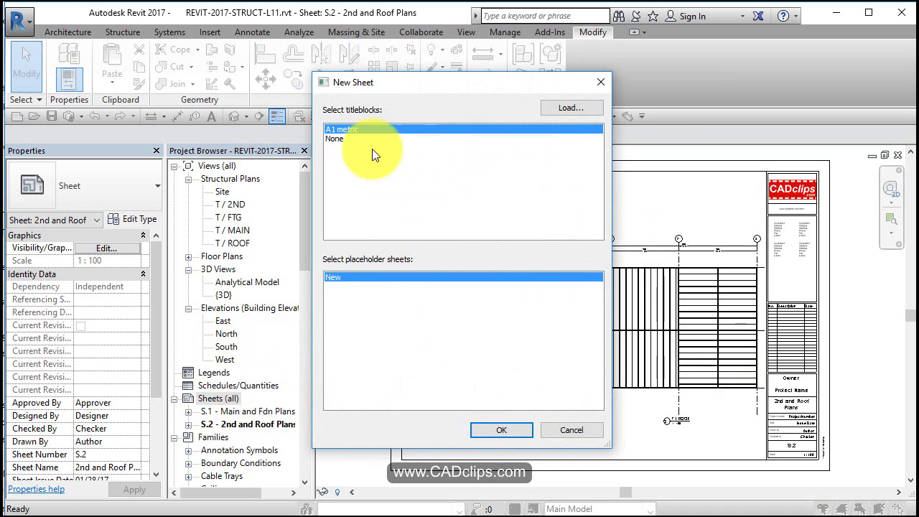
{"action": "left_click", "coordinate": [493, 430]}
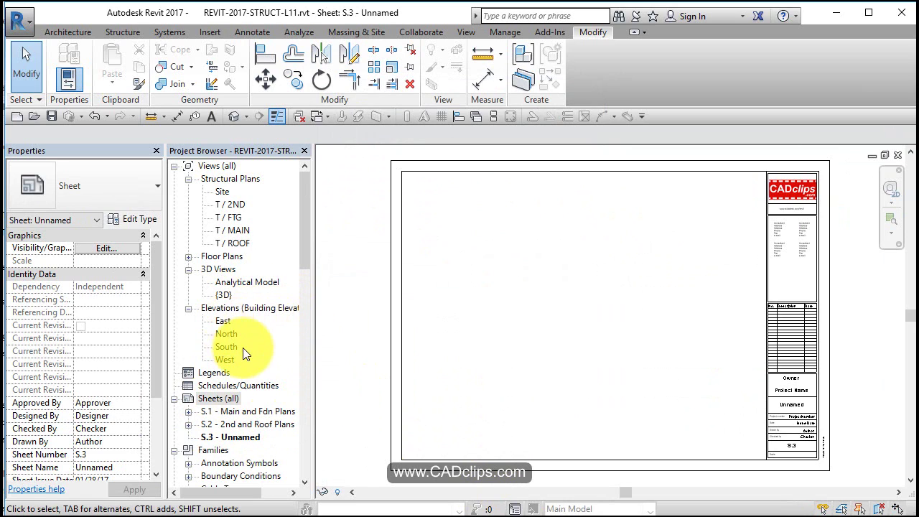
- Place the East elevation in the sheet's upper right area and the North elevation beside it in the upper left
{"action": "left_click", "coordinate": [227, 320]}
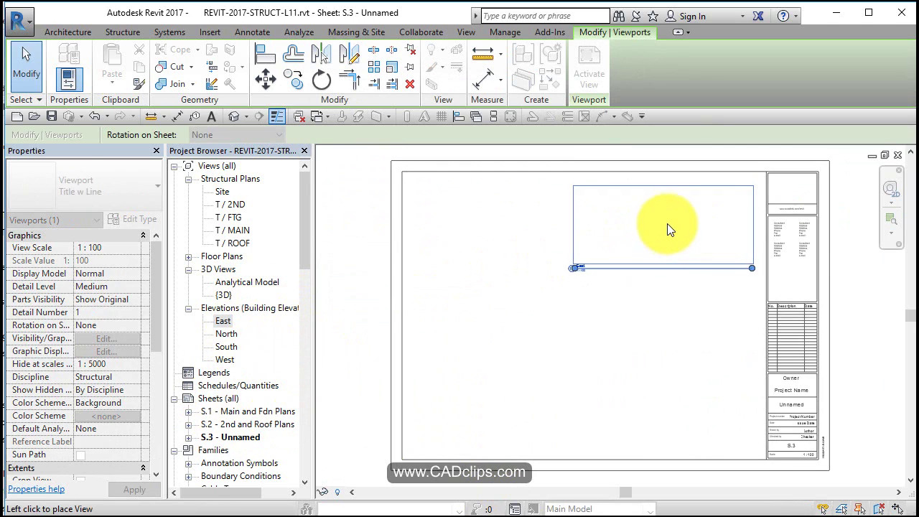
{"action": "left_click", "coordinate": [666, 223]}
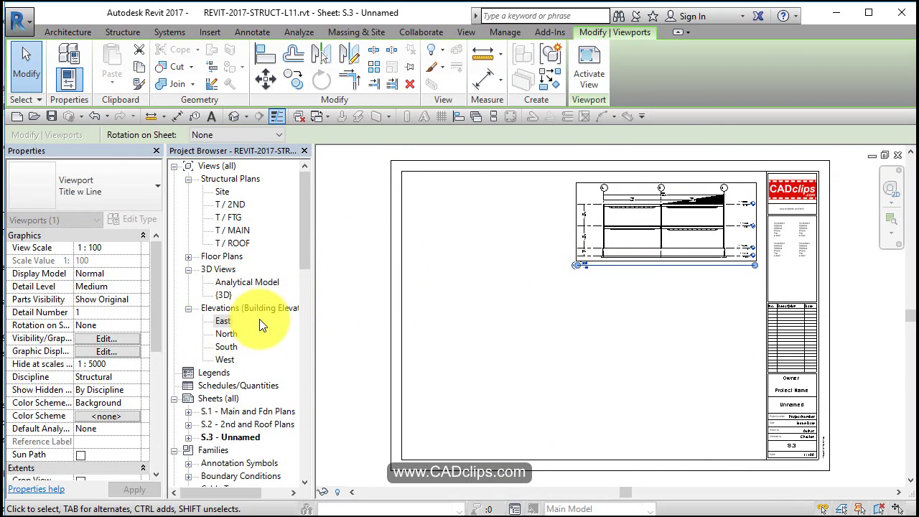
{"action": "left_click_drag", "start_coordinate": [232, 336], "coordinate": [490, 235]}
{"action": "left_click", "coordinate": [494, 226]}
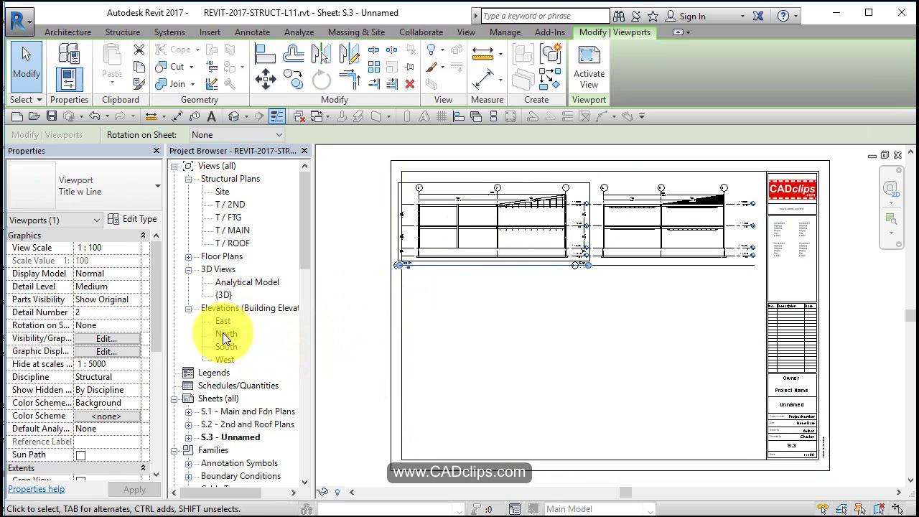
- Place the South elevation below North and the West elevation below East, aligned with each other on the sheet
{"action": "left_click_drag", "start_coordinate": [223, 346], "coordinate": [495, 353]}
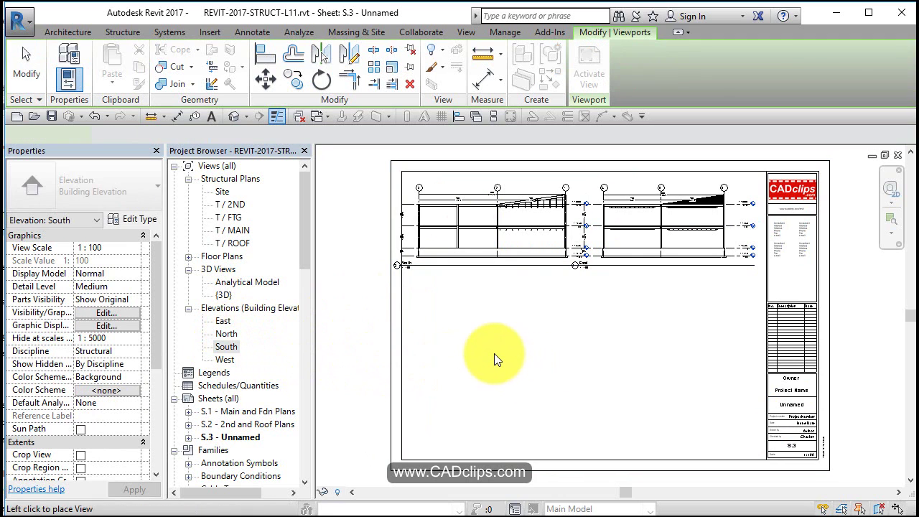
{"action": "left_click", "coordinate": [495, 353]}
{"action": "left_click", "coordinate": [229, 358]}
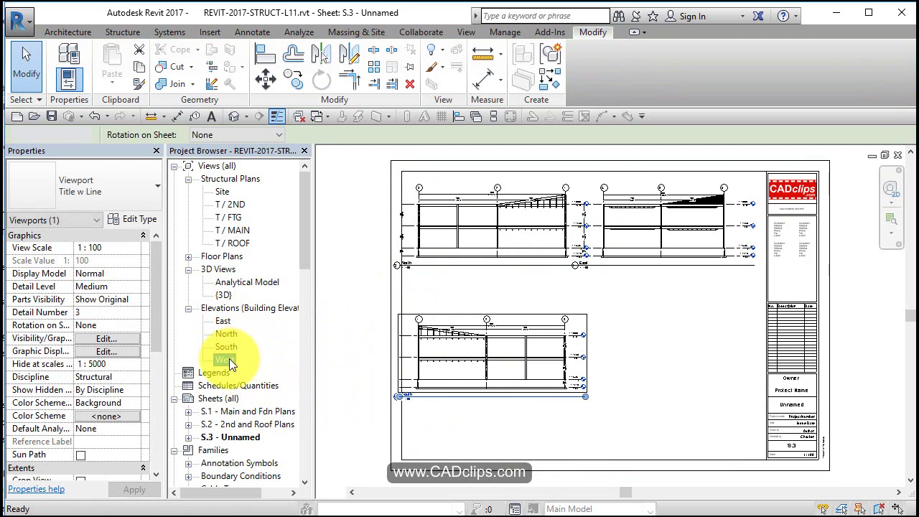
{"action": "left_click_drag", "start_coordinate": [633, 370], "coordinate": [669, 360]}
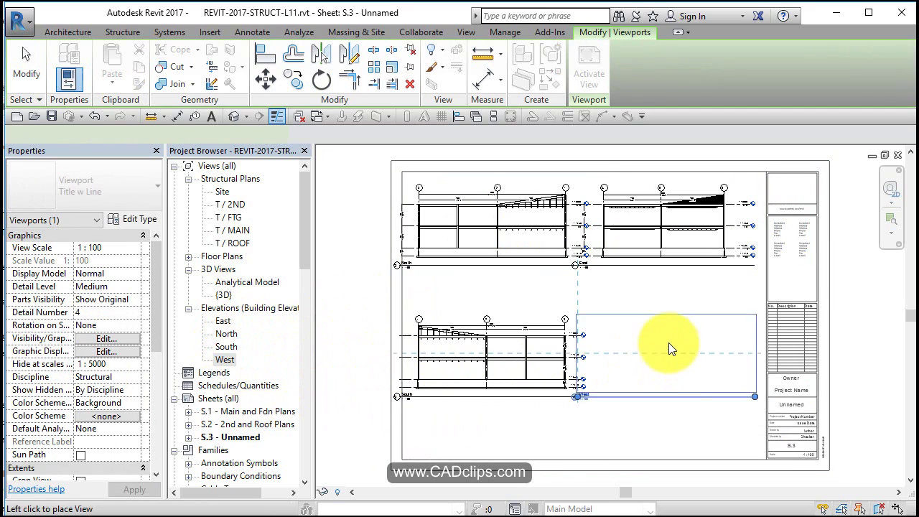
{"action": "left_click", "coordinate": [668, 357]}
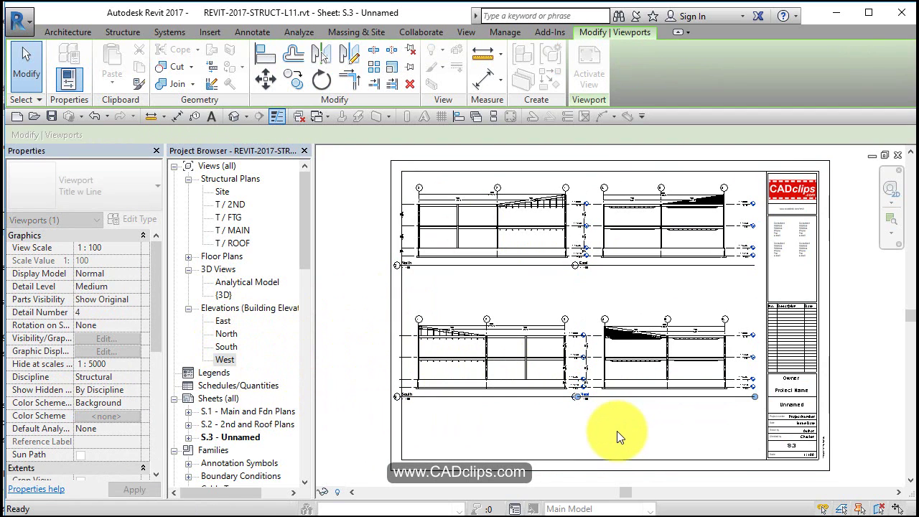
{"action": "left_click", "coordinate": [624, 456]}
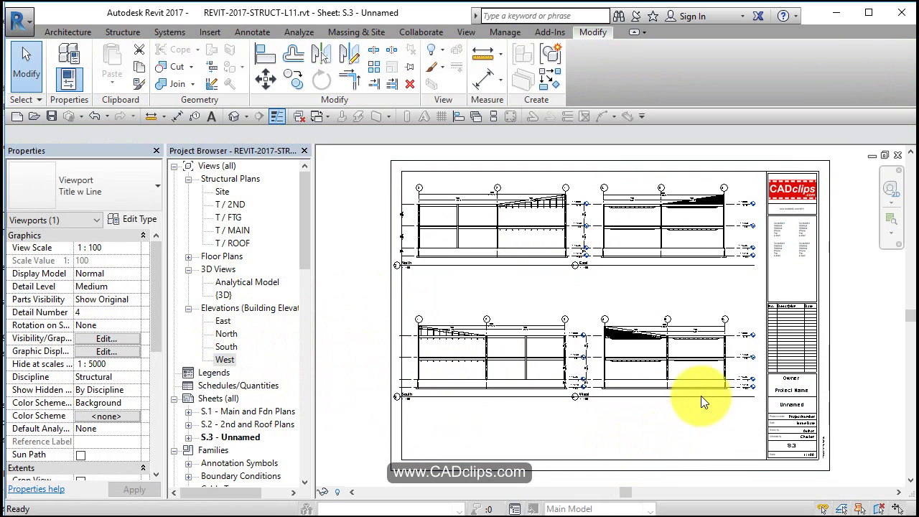
- Nudge the West and South elevation viewports slightly to the right on the sheet
{"action": "left_click", "coordinate": [708, 372]}
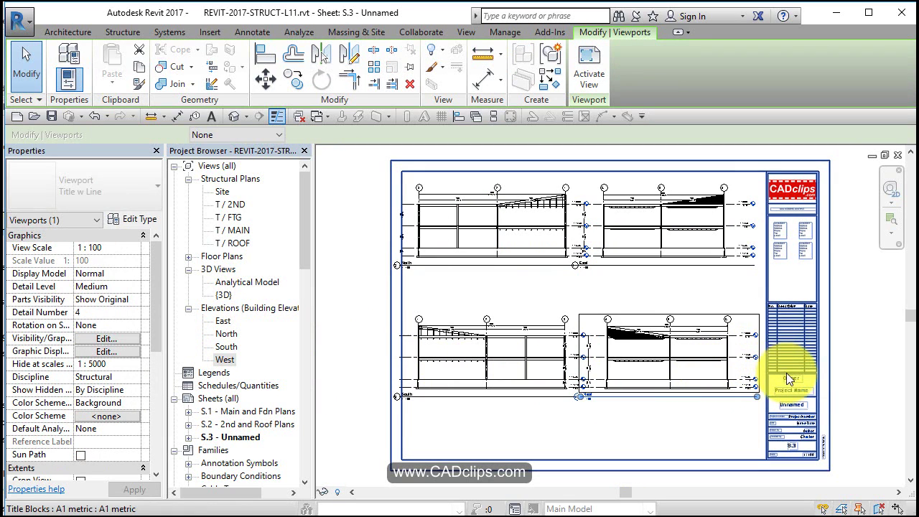
{"action": "key", "text": "Right"}
{"action": "key", "text": "Right"}
{"action": "left_click", "coordinate": [546, 356]}
{"action": "key", "text": "Right"}
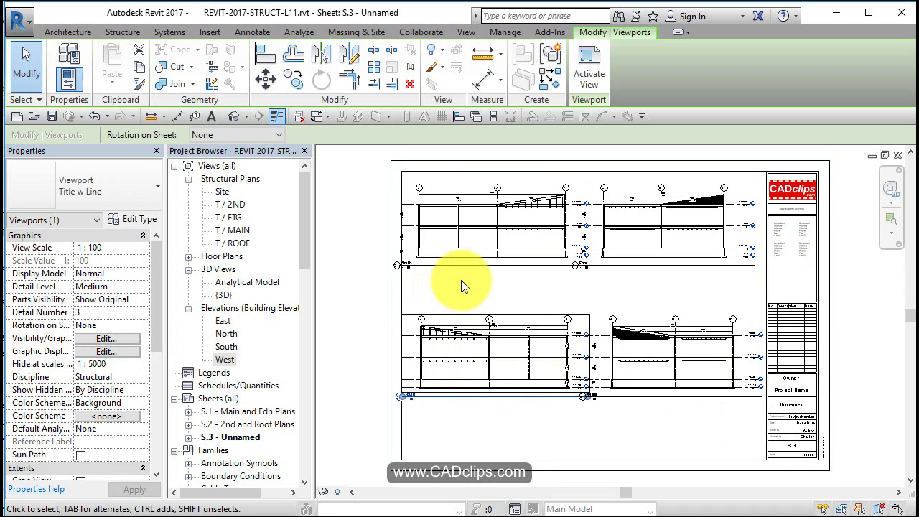
- Shorten the title lines of the North, East, West and South viewports to just past their title text
{"action": "left_click", "coordinate": [411, 266]}
{"action": "left_click_drag", "start_coordinate": [574, 265], "coordinate": [421, 287]}
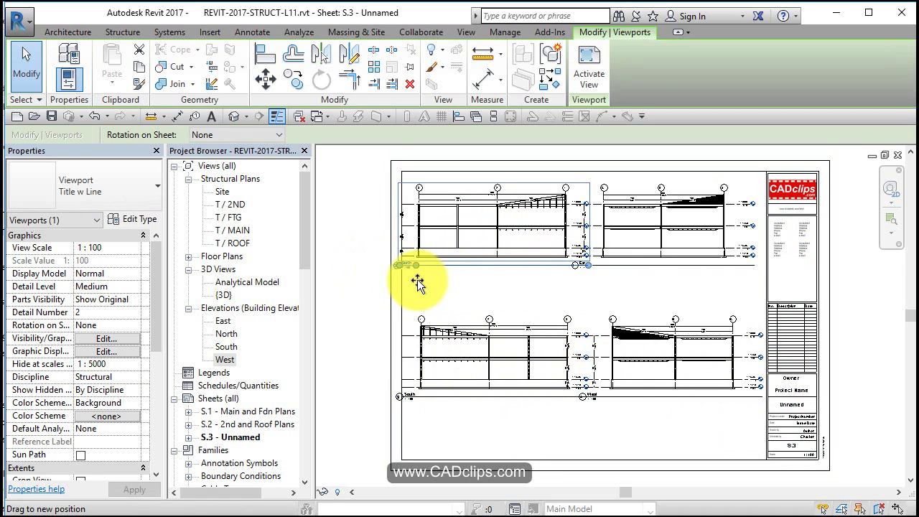
{"action": "left_click", "coordinate": [615, 242]}
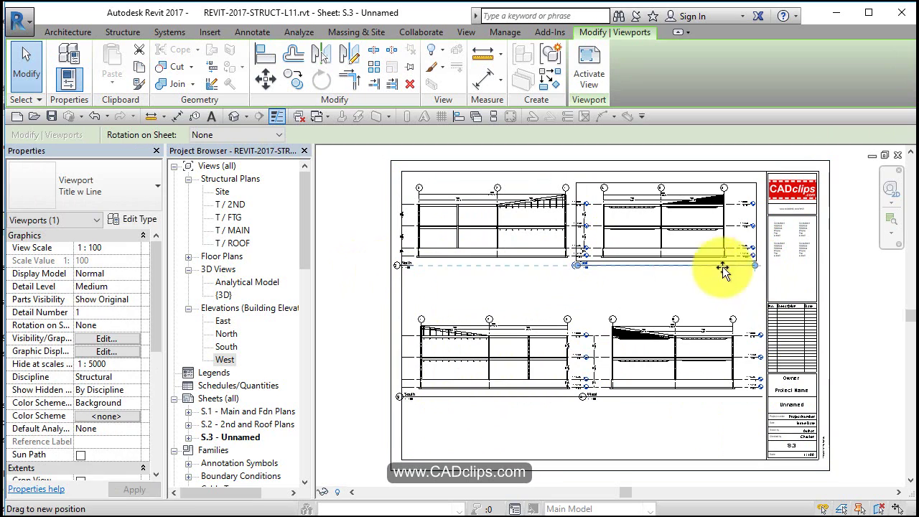
{"action": "left_click", "coordinate": [671, 361]}
{"action": "left_click_drag", "start_coordinate": [672, 395], "coordinate": [755, 400]}
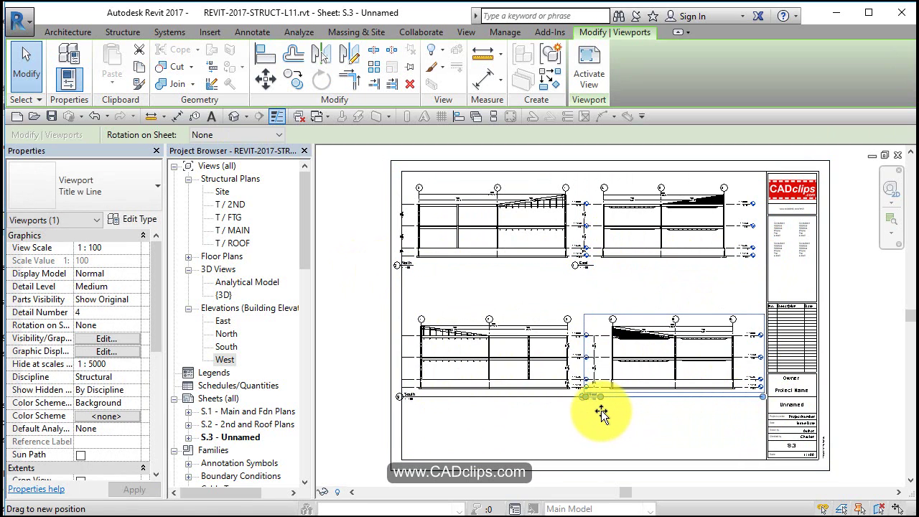
{"action": "left_click", "coordinate": [517, 357]}
{"action": "left_click_drag", "start_coordinate": [584, 396], "coordinate": [414, 422]}
{"action": "left_click", "coordinate": [453, 282]}
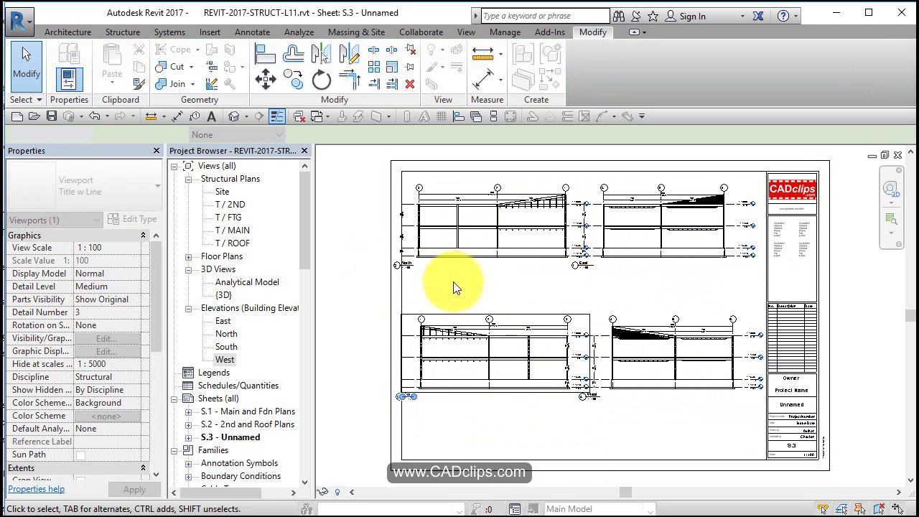
- Move the view titles of all four elevations so each sits roughly centred beneath its drawing
{"action": "left_click", "coordinate": [412, 267]}
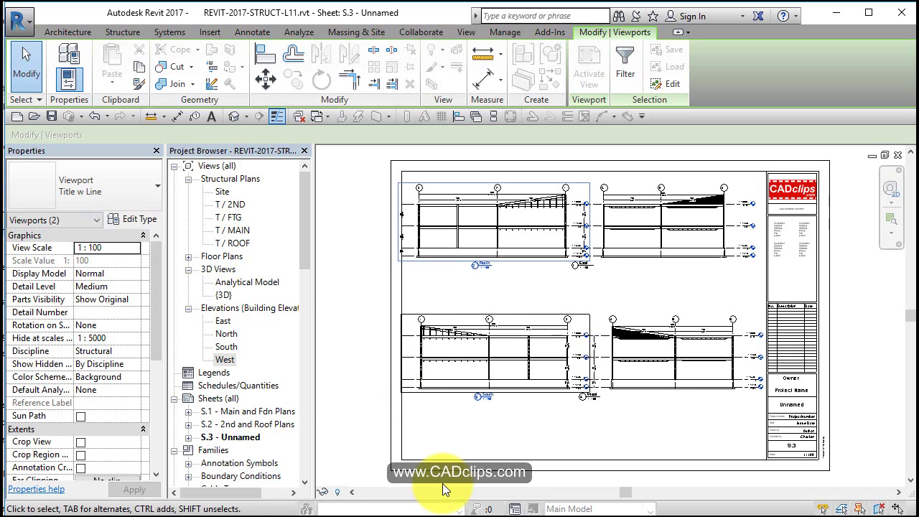
{"action": "left_click", "coordinate": [585, 264]}
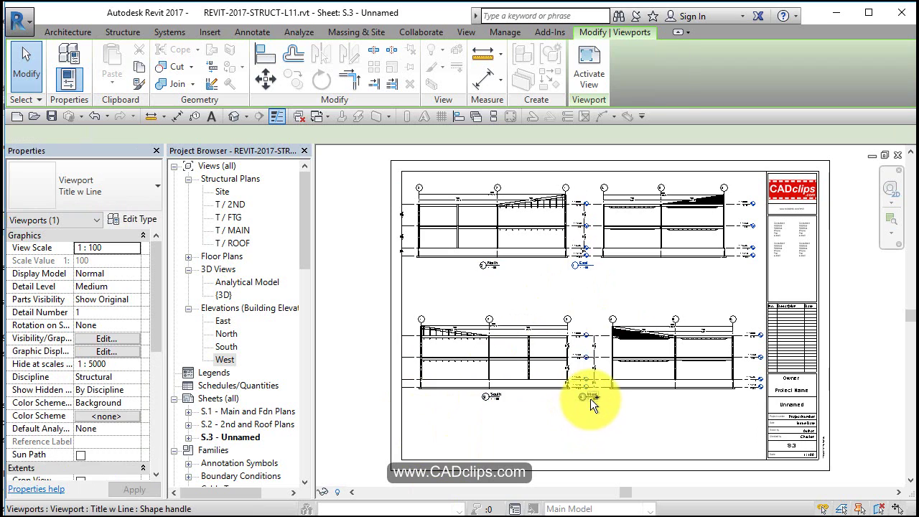
{"action": "left_click", "coordinate": [592, 399], "text": "ctrl"}
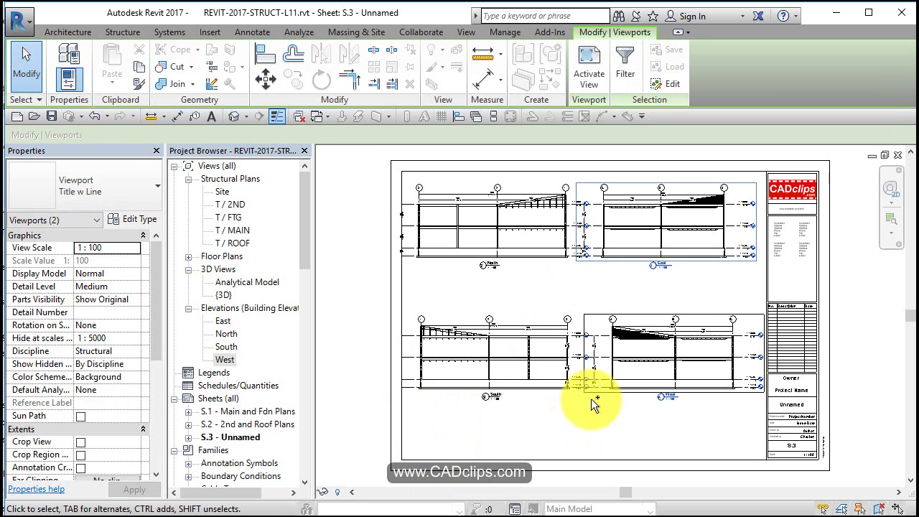
{"action": "key", "text": "Escape"}
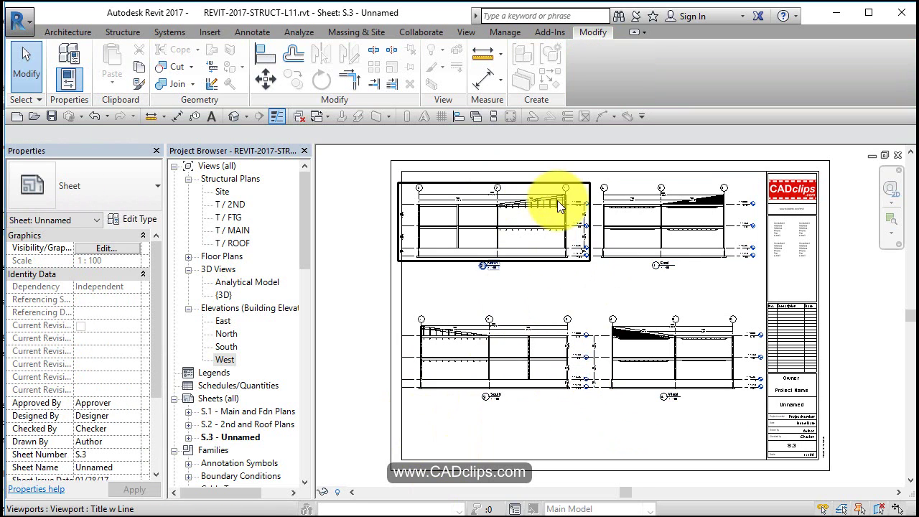
{"action": "scroll", "coordinate": [542, 193], "scroll_direction": "up", "scroll_amount": 4}
{"action": "scroll", "coordinate": [568, 261], "scroll_direction": "up", "scroll_amount": 1}
{"action": "scroll", "coordinate": [569, 260], "scroll_direction": "down", "scroll_amount": 3}
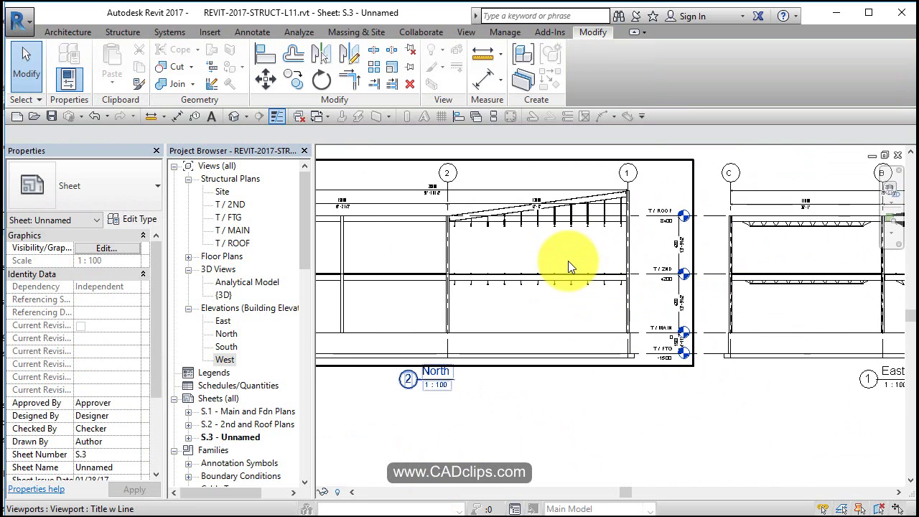
{"action": "scroll", "coordinate": [568, 260], "scroll_direction": "down", "scroll_amount": 2}
{"action": "middle_click_drag", "start_coordinate": [617, 322], "coordinate": [590, 253]}
{"action": "scroll", "coordinate": [551, 278], "scroll_direction": "down", "scroll_amount": 1}
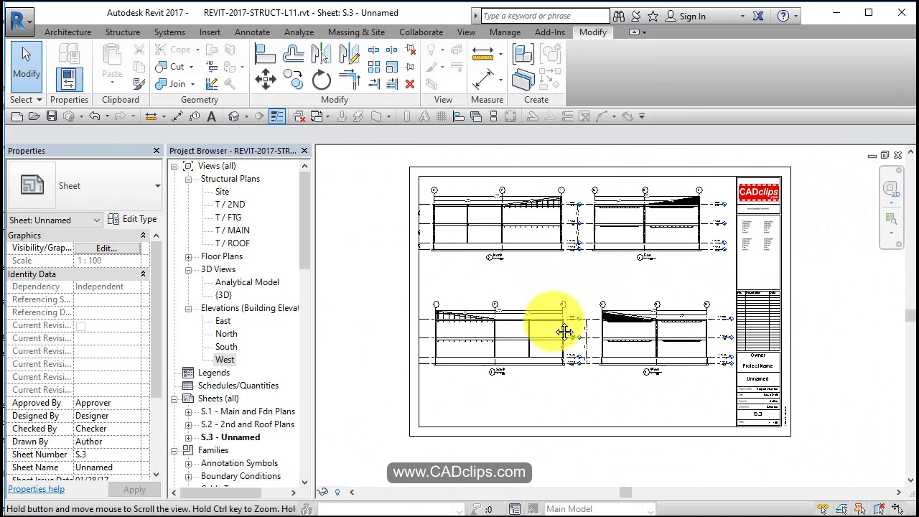
{"action": "middle_click_drag", "start_coordinate": [593, 325], "coordinate": [559, 314]}
{"action": "left_click", "coordinate": [548, 261]}
{"action": "left_click", "coordinate": [630, 265], "text": "ctrl"}
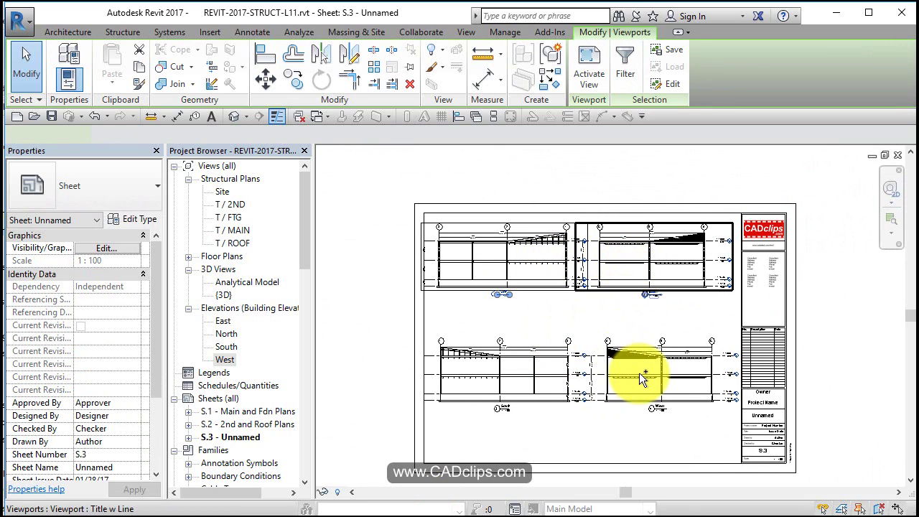
{"action": "left_click", "coordinate": [540, 385], "text": "ctrl"}
{"action": "left_click", "coordinate": [589, 402], "text": "ctrl"}
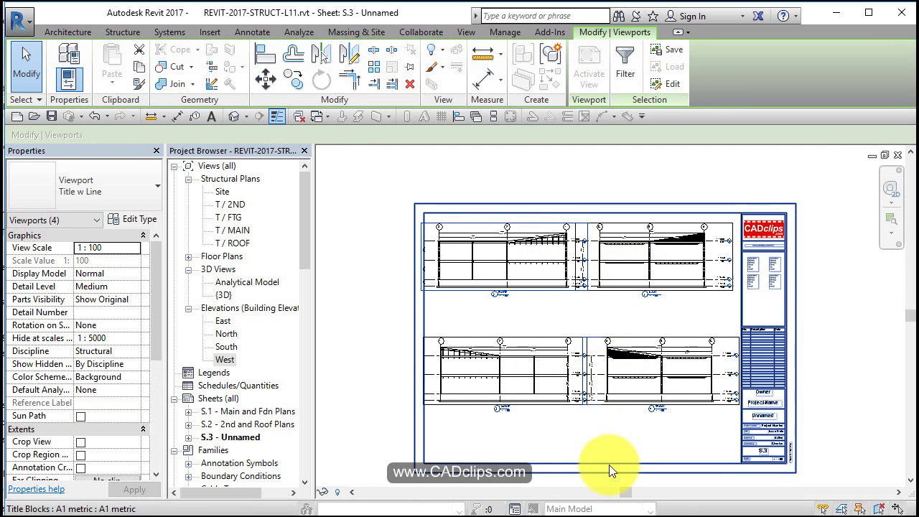
- Nudge the North and East viewports together upward to the sheet's top border
{"action": "left_click", "coordinate": [551, 263]}
{"action": "left_click", "coordinate": [639, 263], "text": "ctrl"}
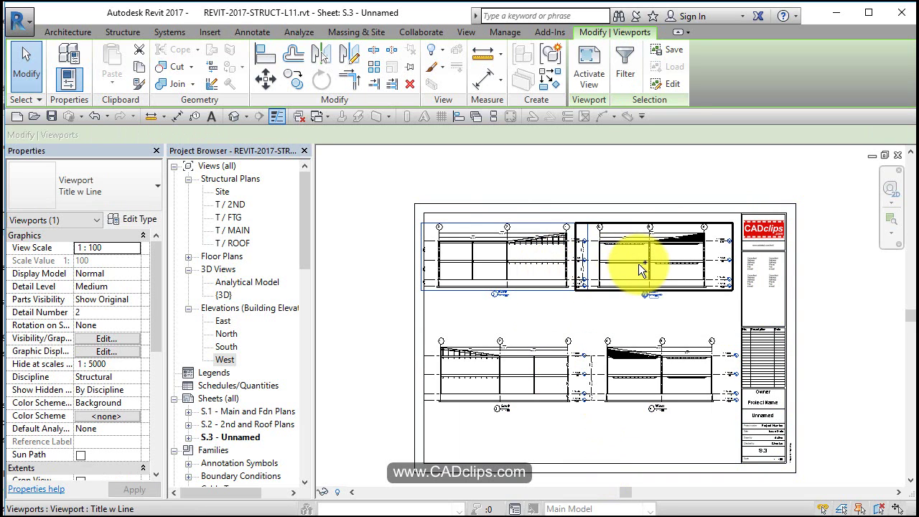
{"action": "key", "text": "Up"}
{"action": "key", "text": "Up"}
{"action": "key", "text": "Up"}
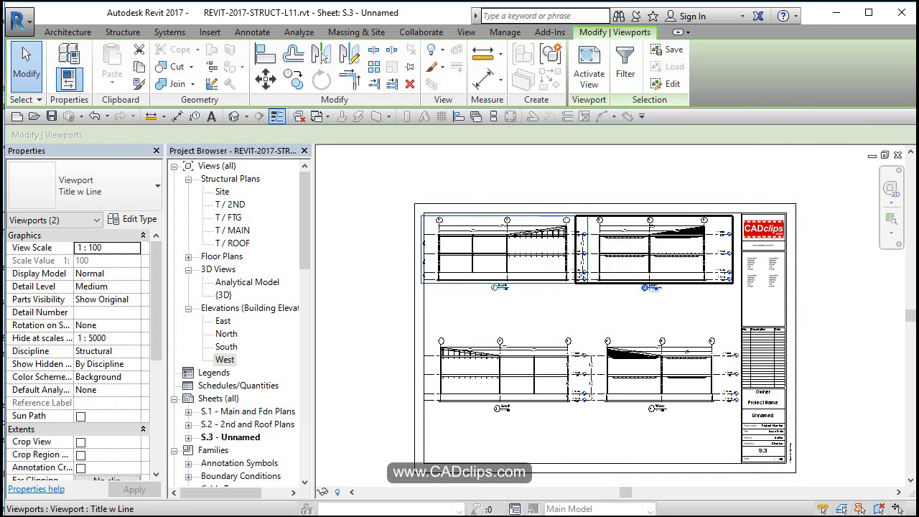
- Shift the South and West viewports together upward to just below the titles of the upper elevations
{"action": "left_click", "coordinate": [643, 349]}
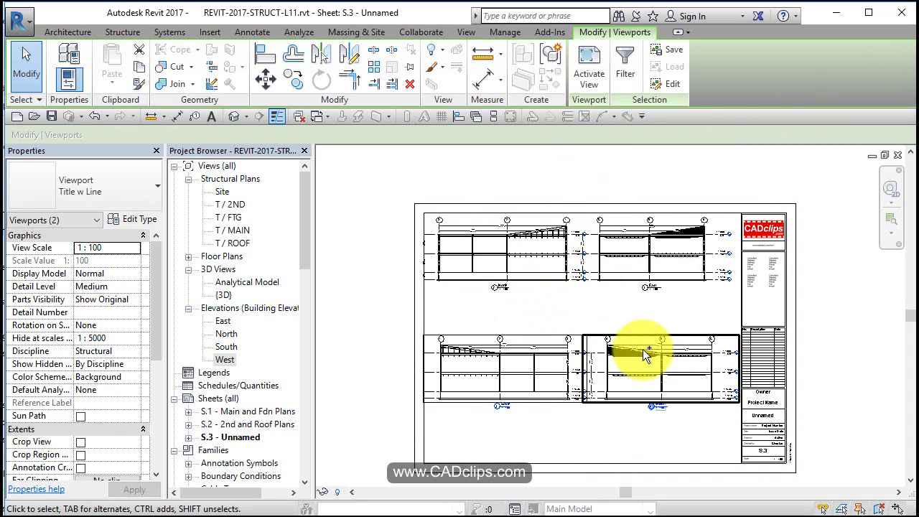
{"action": "key", "text": "shift+Up"}
{"action": "key", "text": "shift+Up"}
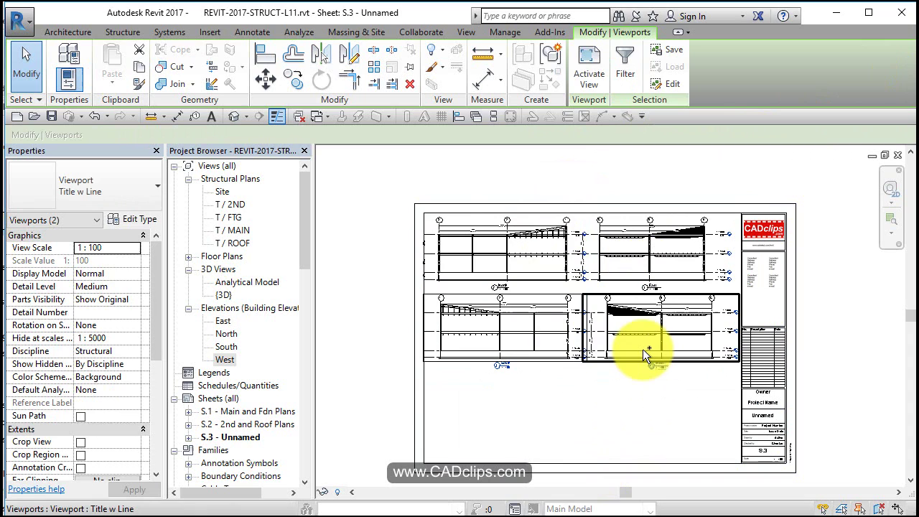
{"action": "key", "text": "Escape"}
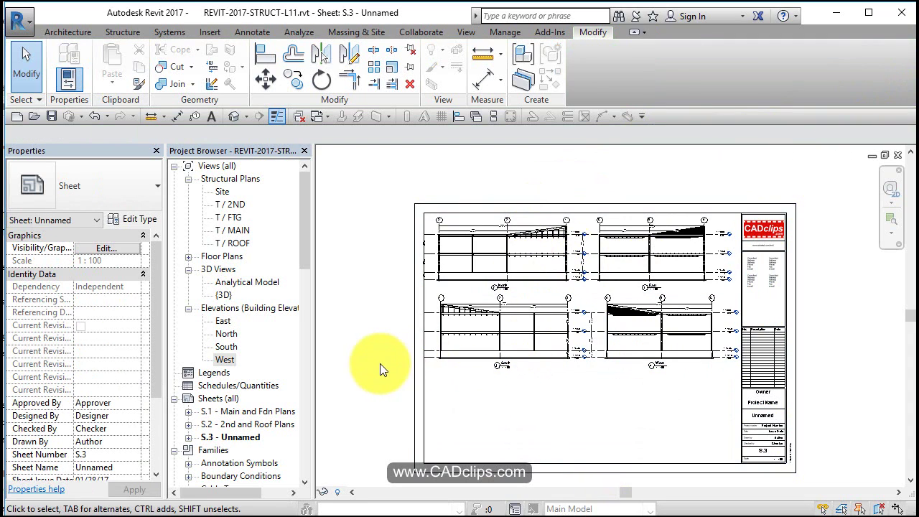
- Place a framing elevation attached to grid C, facing the rightmost bay from below, in the T / MAIN structural plan
{"action": "double_click", "coordinate": [229, 230]}
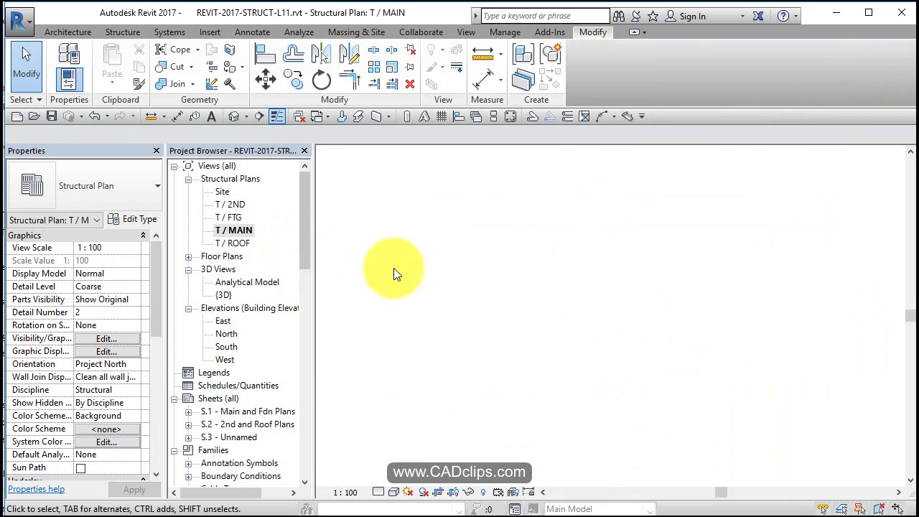
{"action": "middle_click_drag", "start_coordinate": [632, 411], "coordinate": [720, 382]}
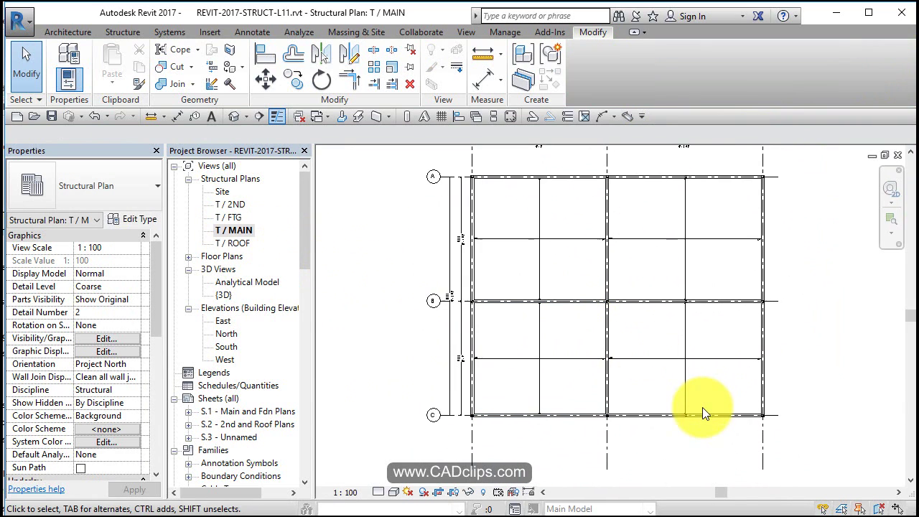
{"action": "scroll", "coordinate": [703, 408], "scroll_direction": "up", "scroll_amount": 3}
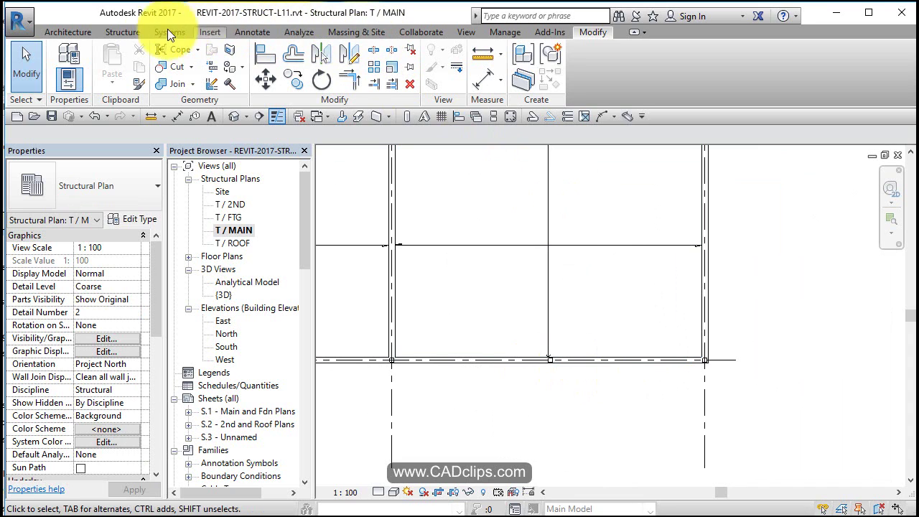
{"action": "left_click", "coordinate": [464, 33]}
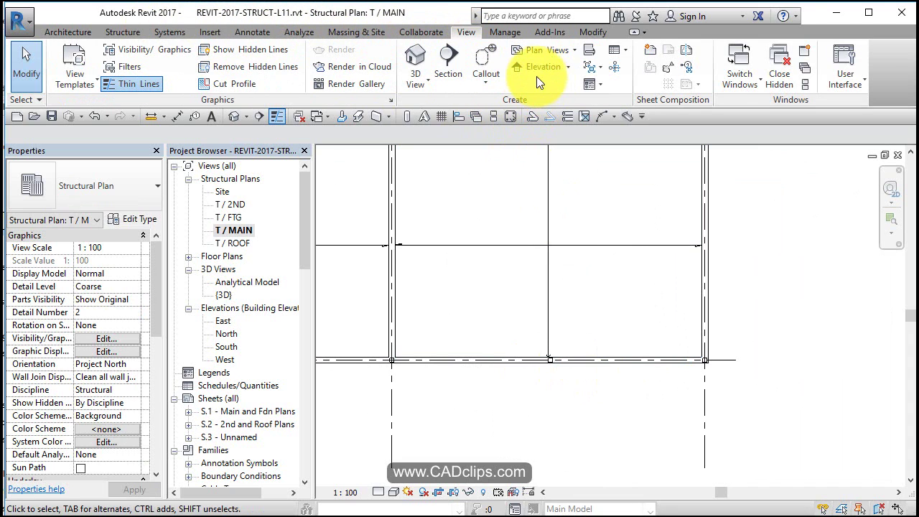
{"action": "left_click", "coordinate": [568, 66]}
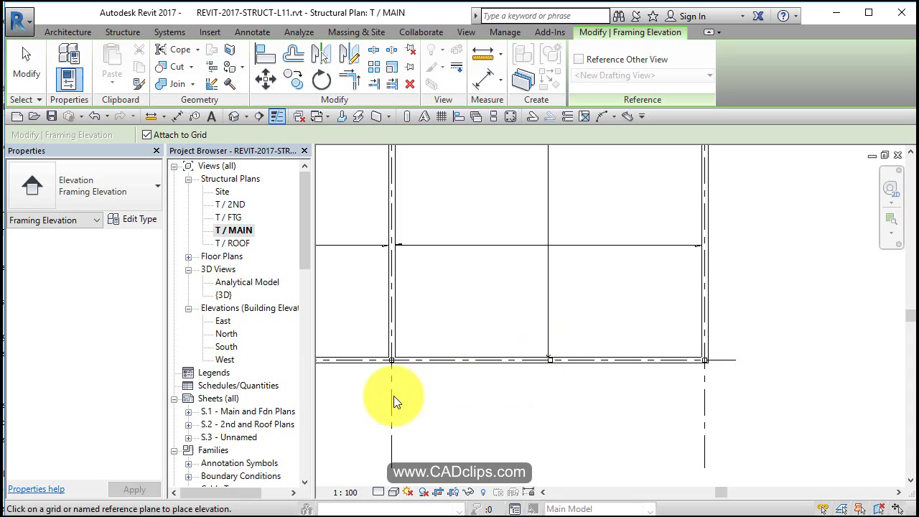
{"action": "left_click", "coordinate": [622, 364]}
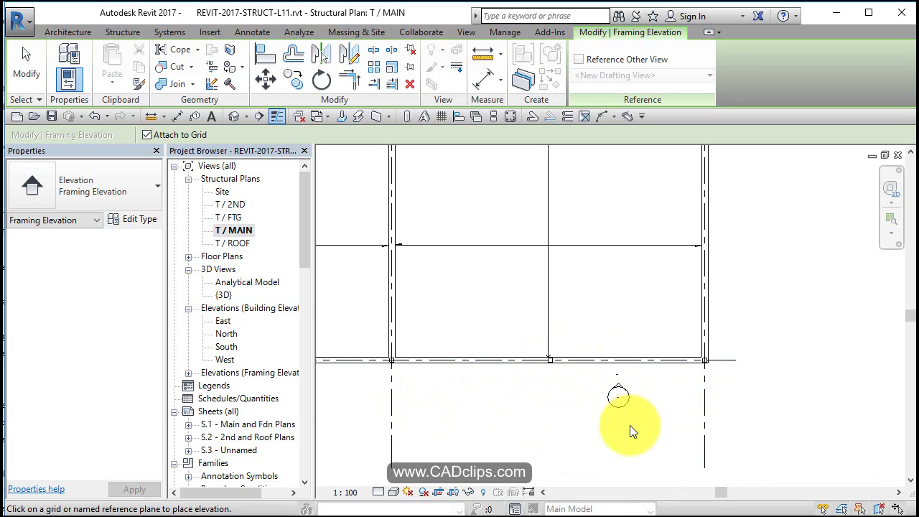
- Open the framing elevation view Elevation 1 - a and set its detail level to Fine
{"action": "scroll", "coordinate": [622, 433], "scroll_direction": "down", "scroll_amount": 2}
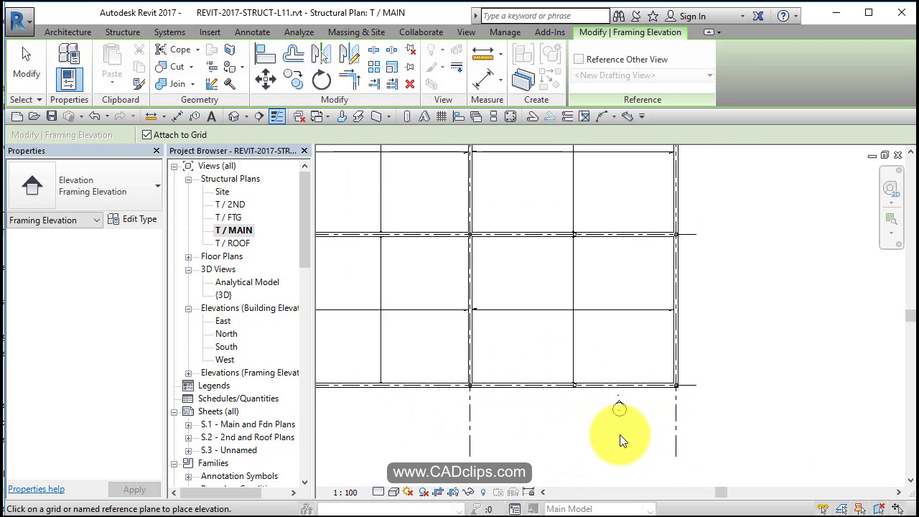
{"action": "left_click", "coordinate": [189, 372]}
{"action": "left_click", "coordinate": [188, 372]}
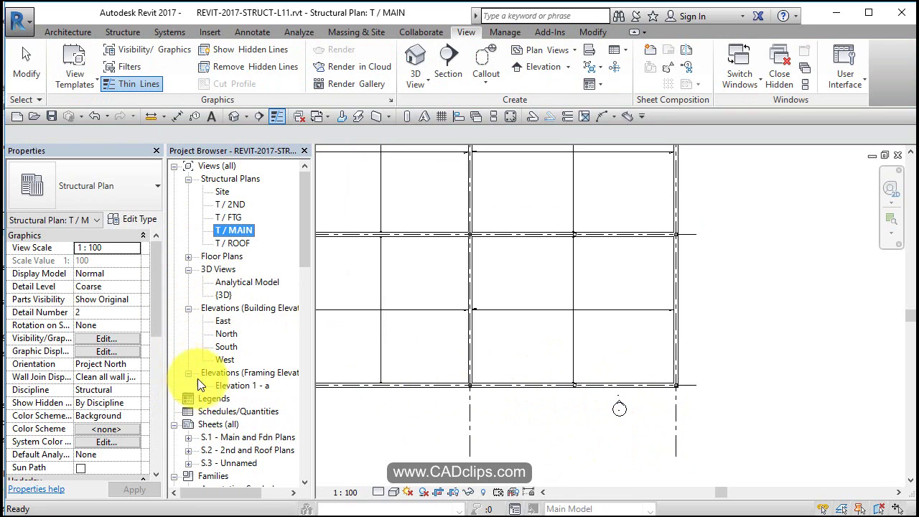
{"action": "left_click", "coordinate": [240, 388]}
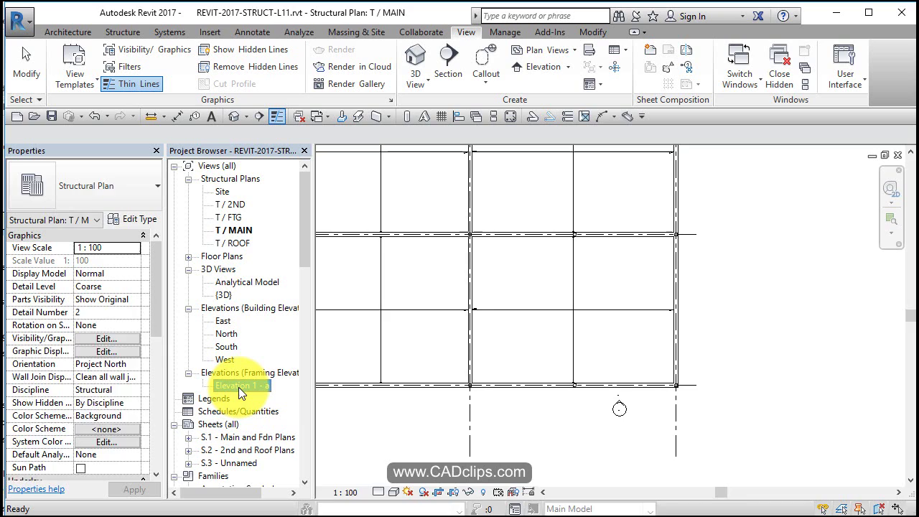
{"action": "double_click", "coordinate": [241, 387]}
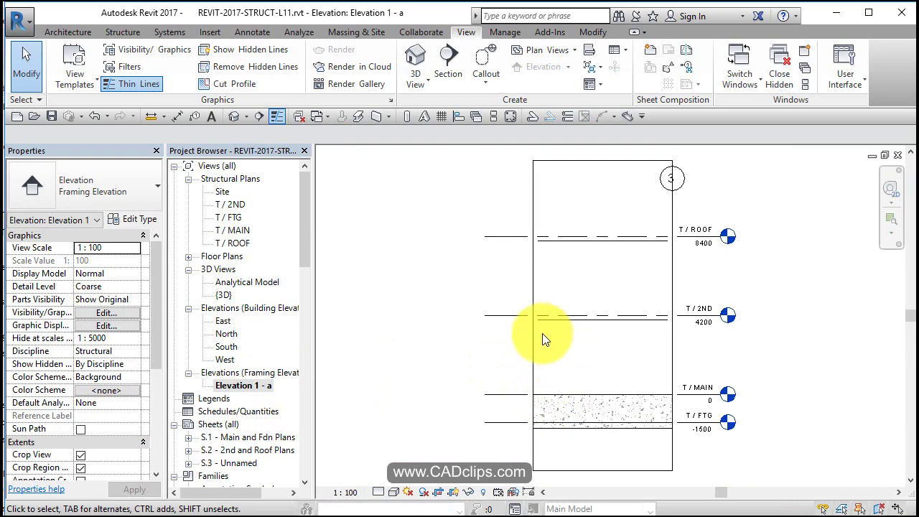
{"action": "left_click", "coordinate": [378, 492]}
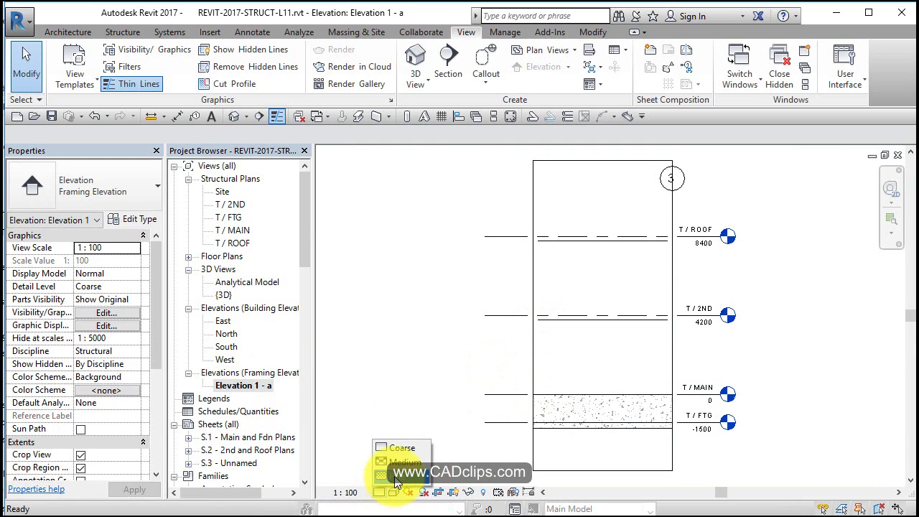
{"action": "left_click", "coordinate": [396, 478]}
- Widen the framing elevation's crop region on both sides so it extends slightly beyond grids 2 and 3
{"action": "left_click", "coordinate": [532, 354]}
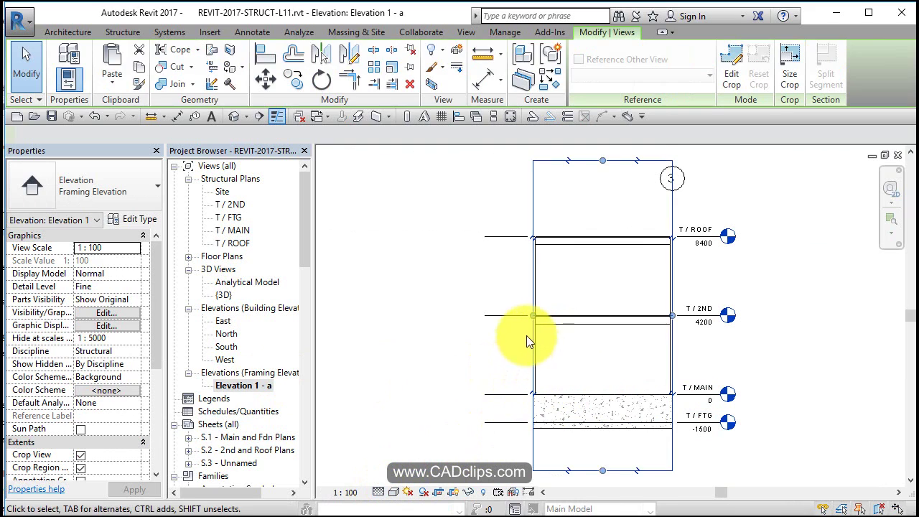
{"action": "left_click_drag", "start_coordinate": [532, 317], "coordinate": [394, 316]}
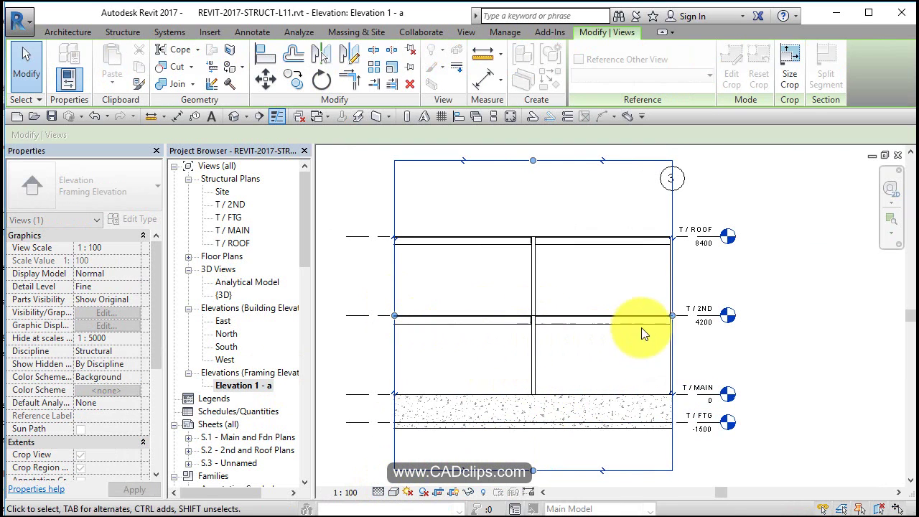
{"action": "left_click_drag", "start_coordinate": [671, 317], "coordinate": [698, 317]}
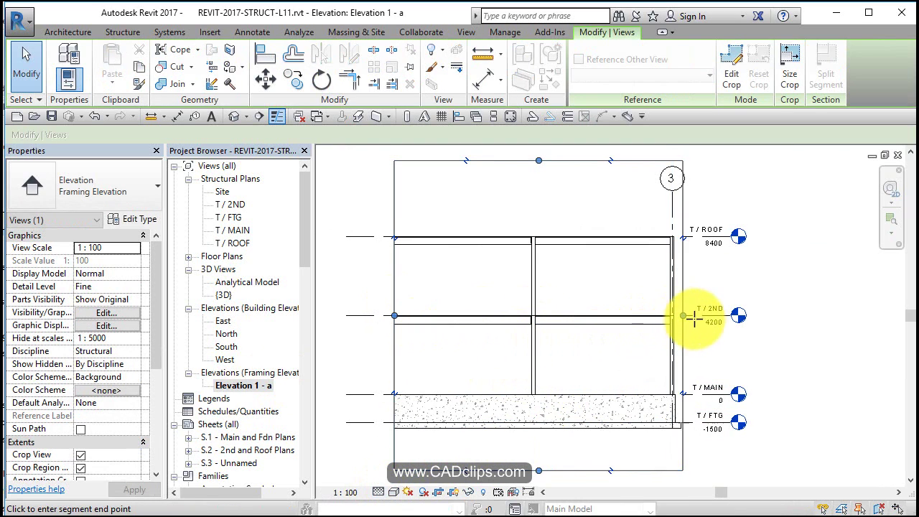
{"action": "left_click", "coordinate": [632, 335]}
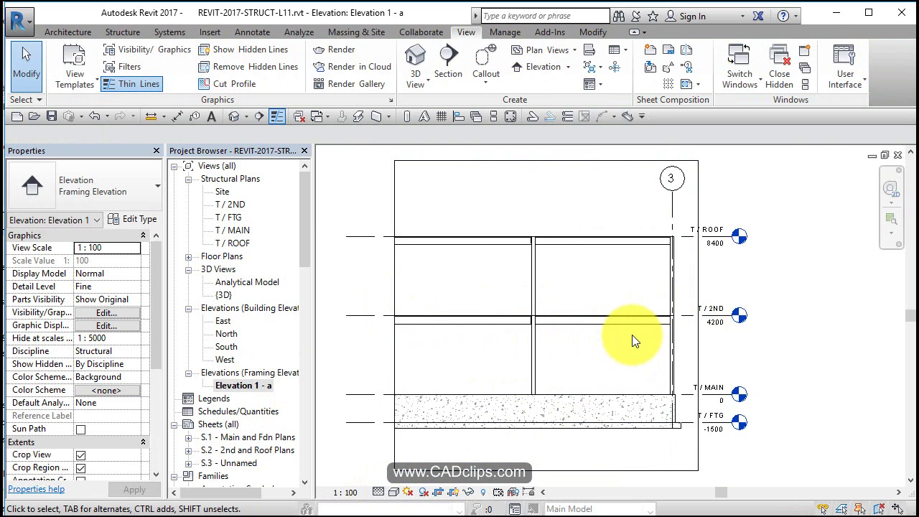
{"action": "middle_click", "coordinate": [554, 333]}
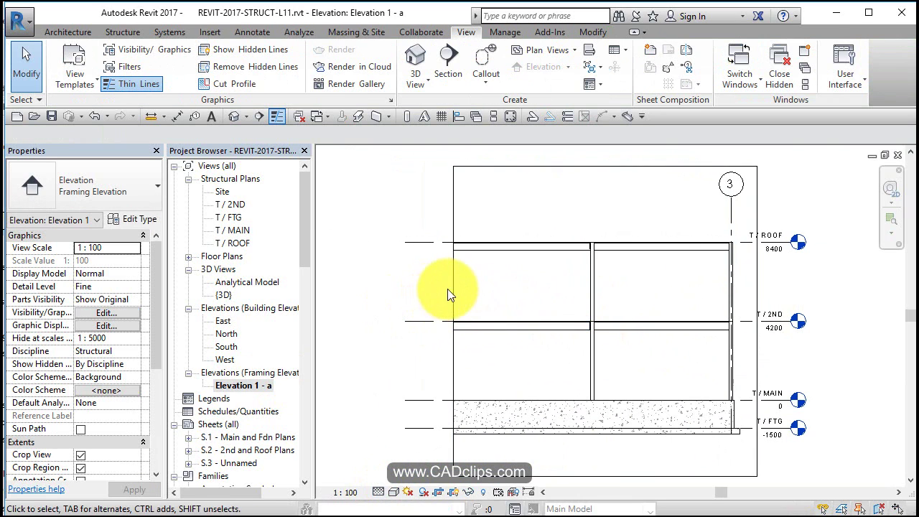
{"action": "left_click", "coordinate": [453, 286]}
{"action": "left_click_drag", "start_coordinate": [453, 320], "coordinate": [381, 318]}
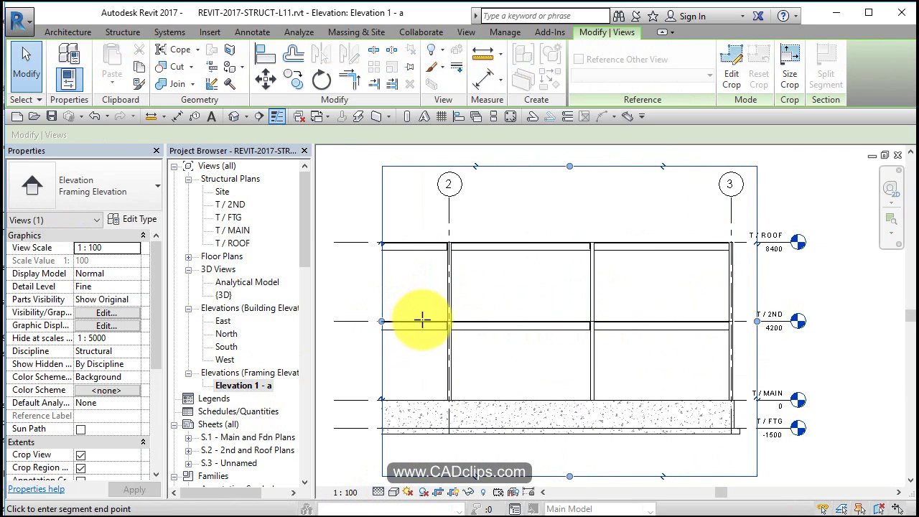
{"action": "left_click", "coordinate": [648, 341]}
- Place an M_L-Angle L152X102X12.7 brace from the grid 3 column base at T / MAIN up to the middle column at the T / 2ND beam
{"action": "scroll", "coordinate": [647, 341], "scroll_direction": "up", "scroll_amount": 3}
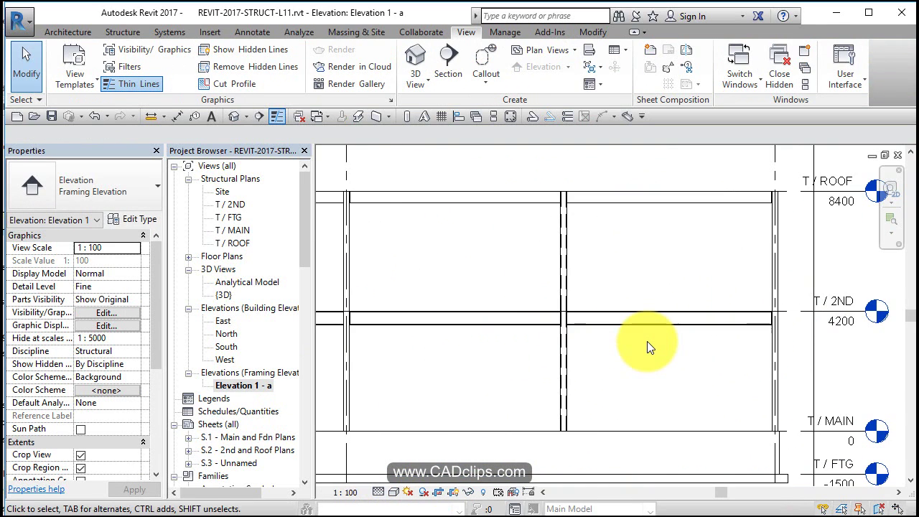
{"action": "middle_click_drag", "start_coordinate": [648, 342], "coordinate": [622, 350]}
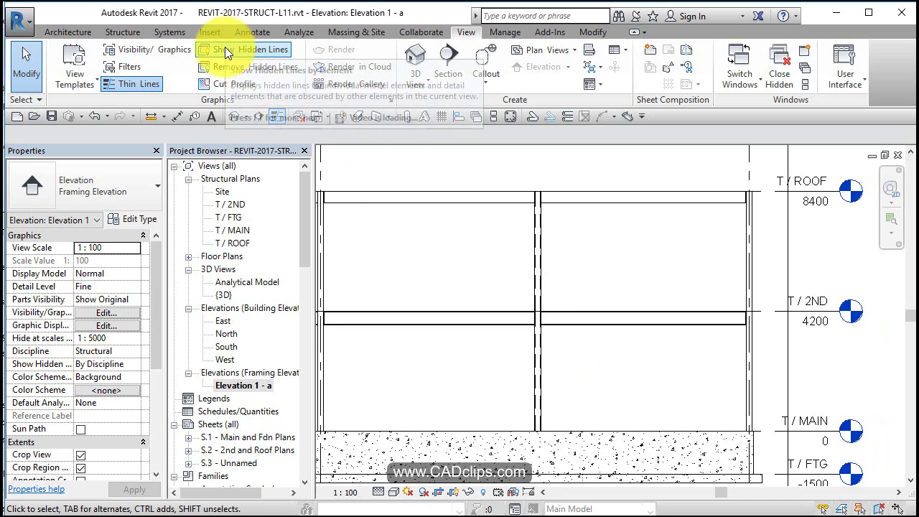
{"action": "left_click", "coordinate": [122, 32]}
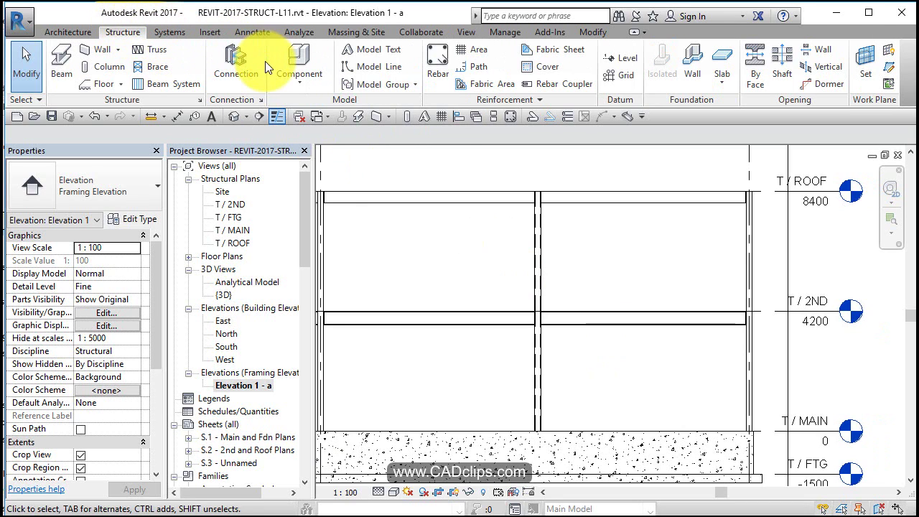
{"action": "left_click", "coordinate": [159, 67]}
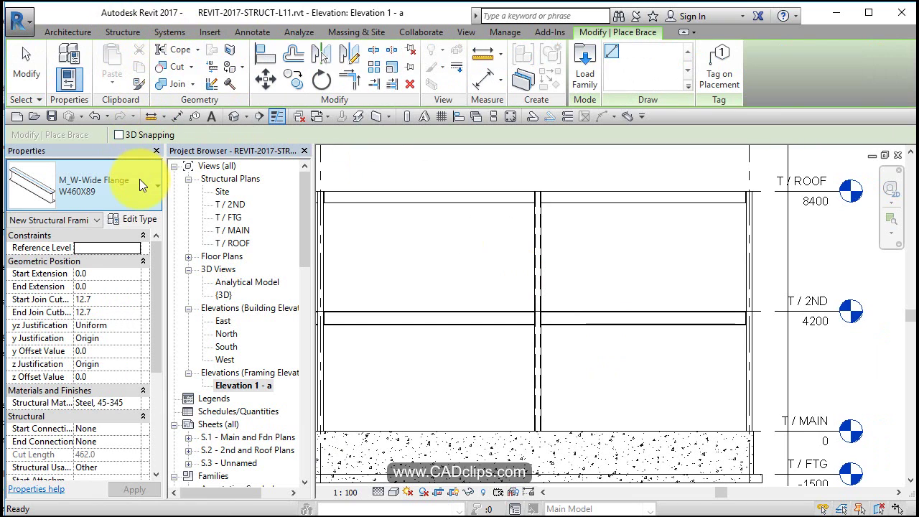
{"action": "left_click", "coordinate": [140, 179]}
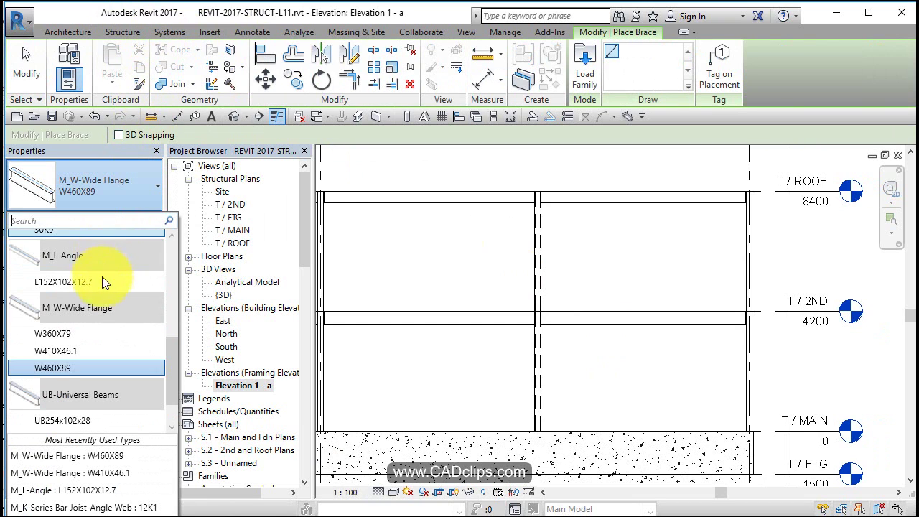
{"action": "scroll", "coordinate": [127, 354], "scroll_direction": "down", "scroll_amount": 1}
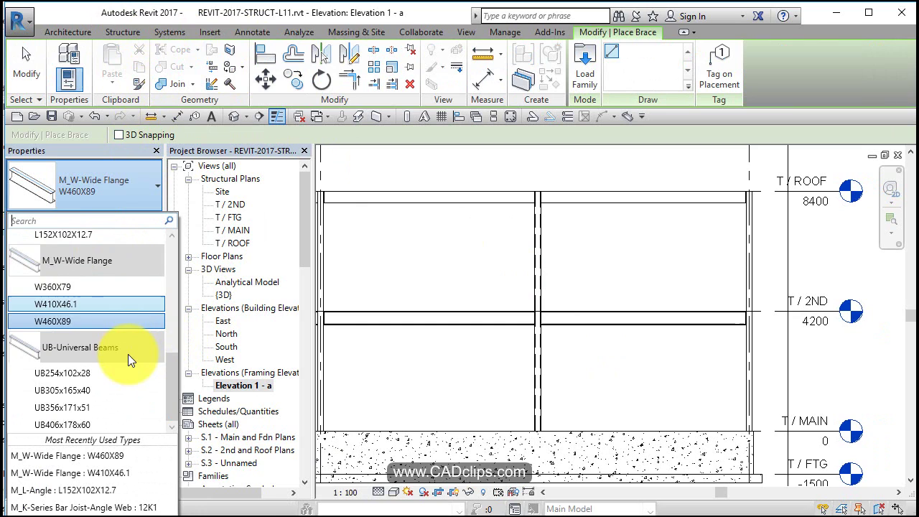
{"action": "scroll", "coordinate": [127, 352], "scroll_direction": "up", "scroll_amount": 5}
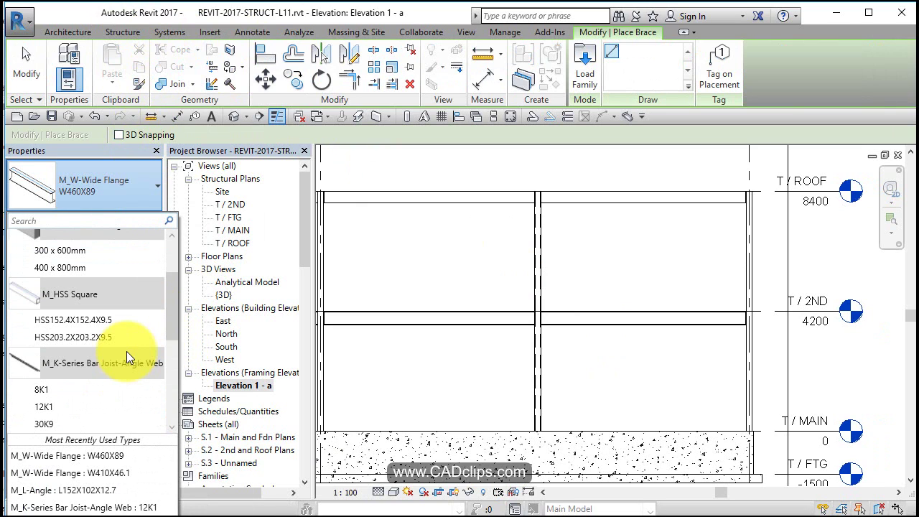
{"action": "scroll", "coordinate": [93, 374], "scroll_direction": "up", "scroll_amount": 2}
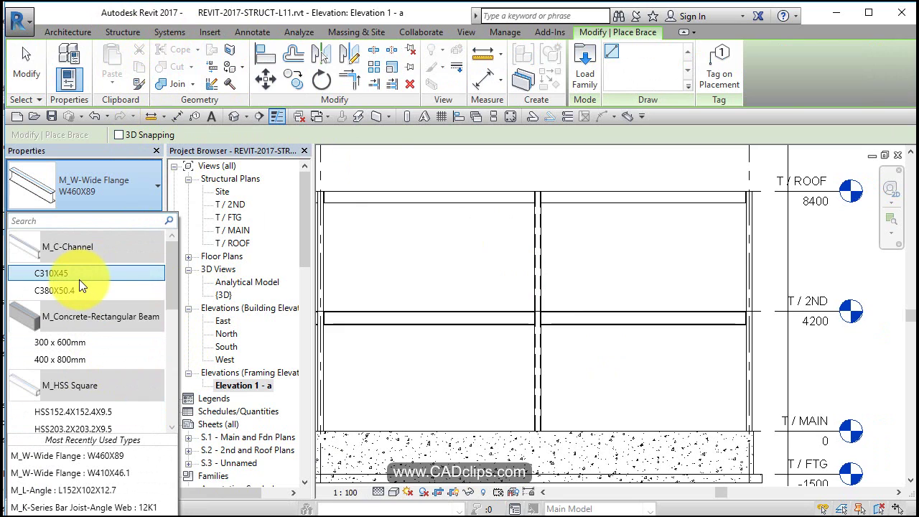
{"action": "scroll", "coordinate": [79, 280], "scroll_direction": "down", "scroll_amount": 2}
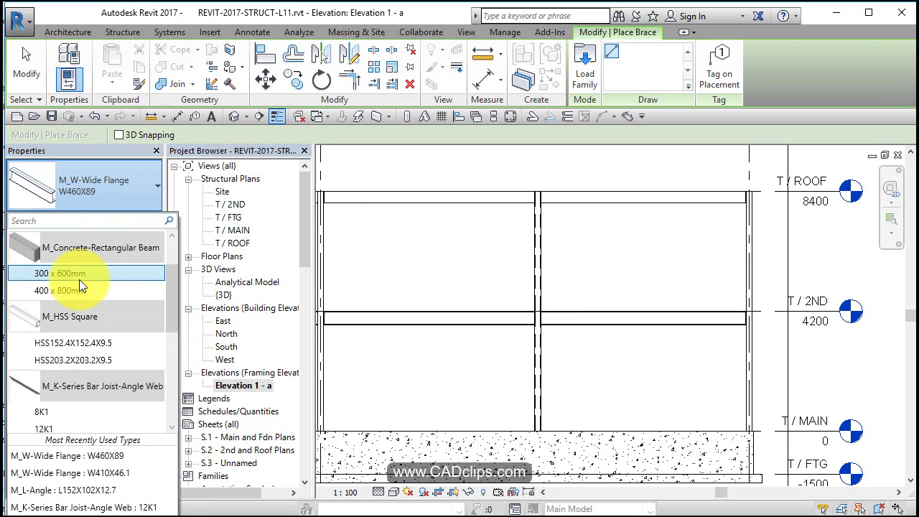
{"action": "scroll", "coordinate": [79, 280], "scroll_direction": "down", "scroll_amount": 5}
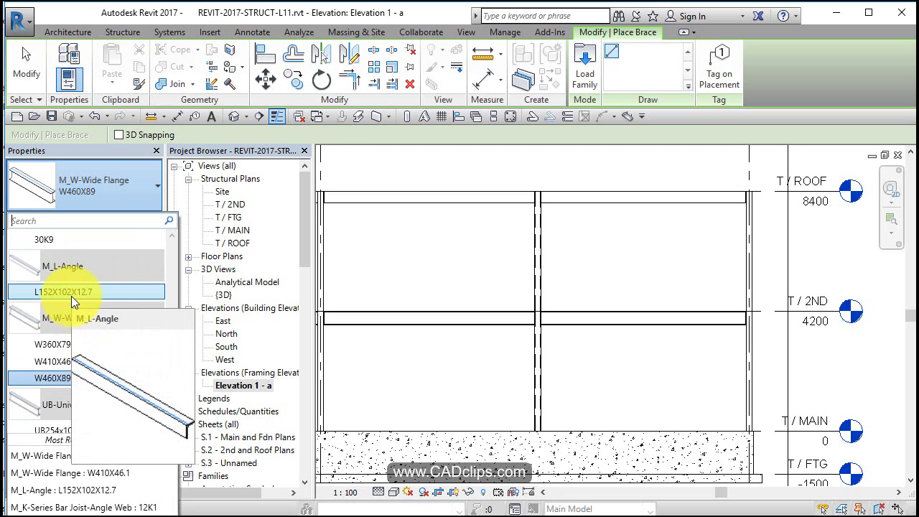
{"action": "left_click", "coordinate": [73, 292]}
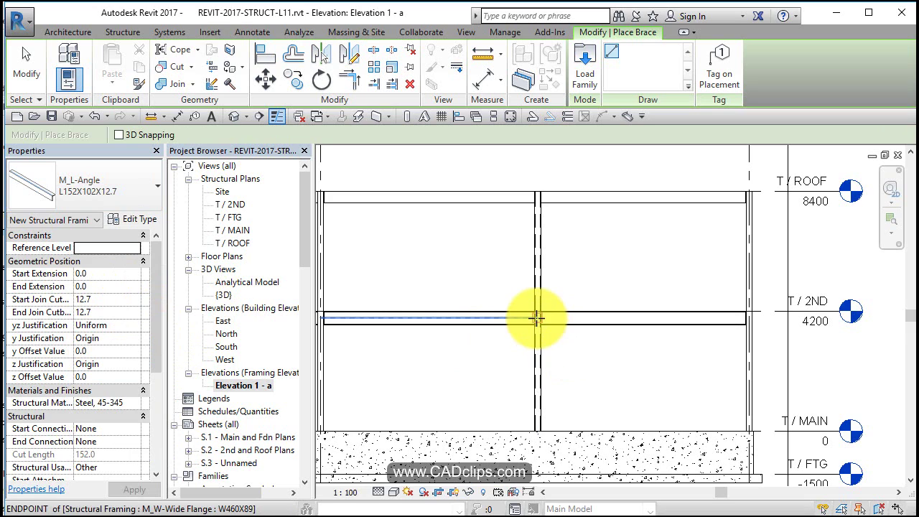
{"action": "left_click", "coordinate": [752, 431]}
{"action": "left_click", "coordinate": [535, 314]}
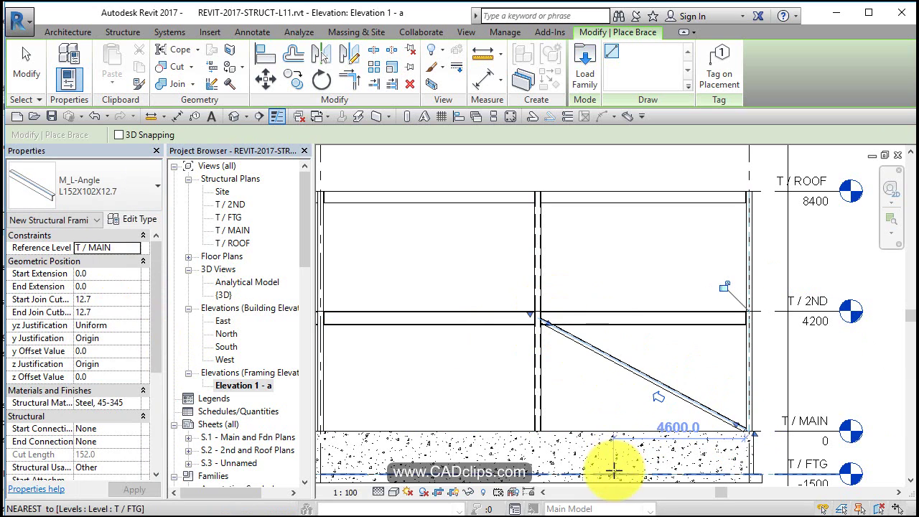
- Add a brace from the grid 2 column base at T / MAIN up to the middle column at the T / 2ND beam
{"action": "middle_click_drag", "start_coordinate": [606, 384], "coordinate": [645, 404]}
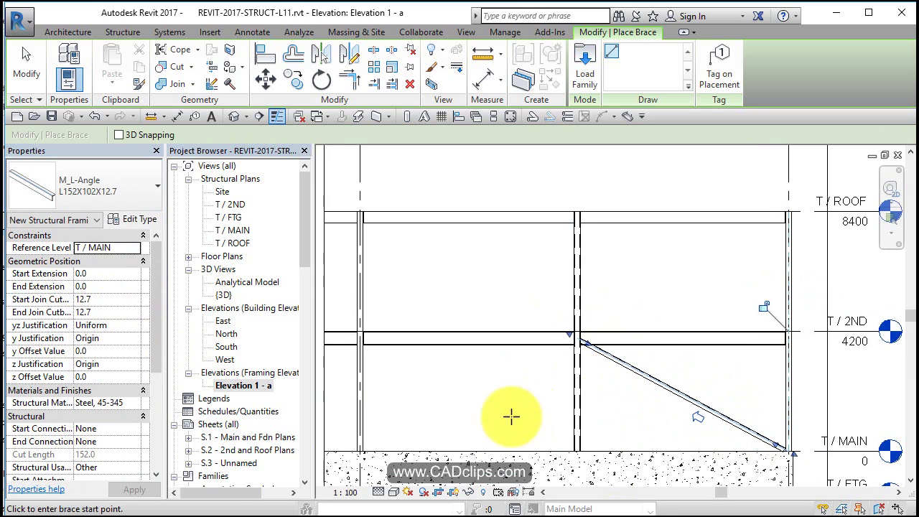
{"action": "left_click", "coordinate": [366, 449]}
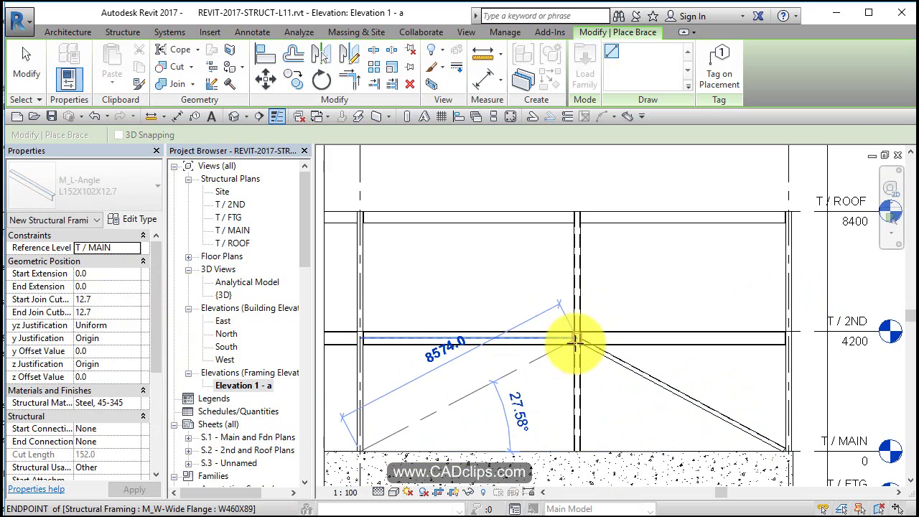
{"action": "left_click", "coordinate": [577, 338]}
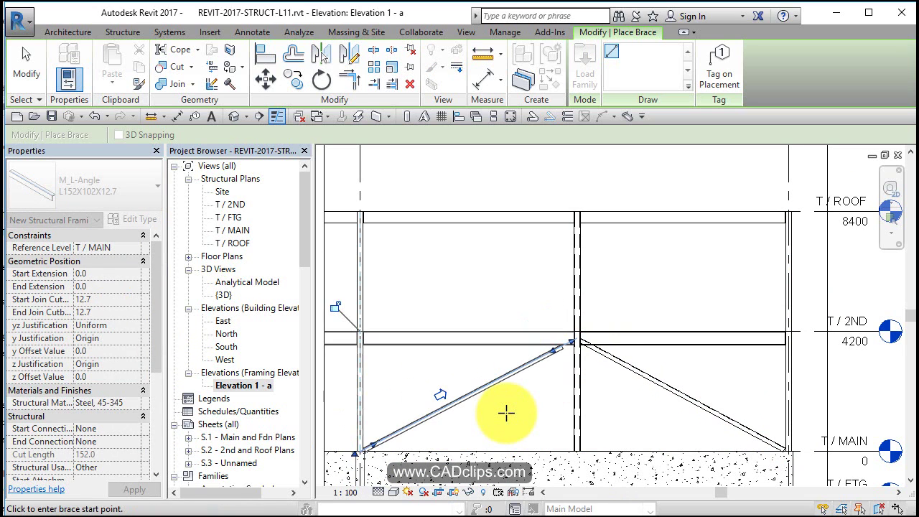
- Add two upper-storey braces rising from T / 2ND to the roof beams: middle column to grid 3, and grid 2 to middle column
{"action": "left_click", "coordinate": [581, 331]}
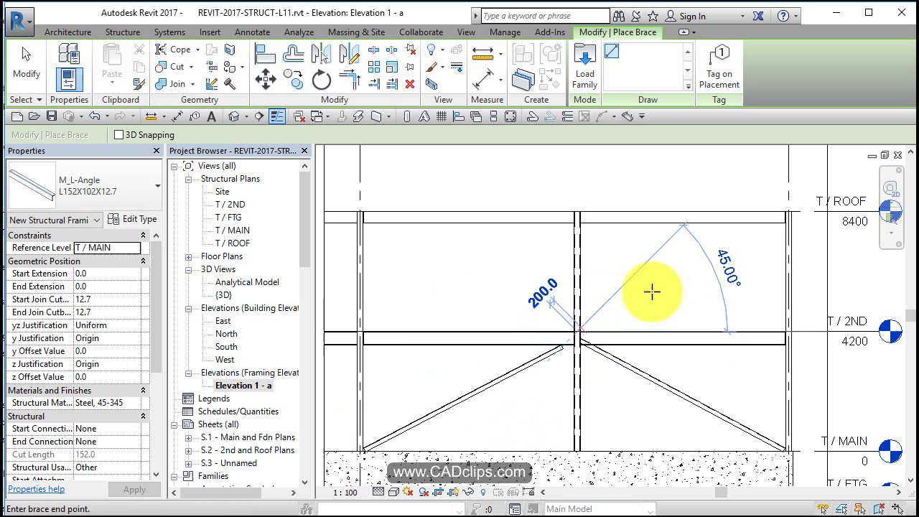
{"action": "left_click", "coordinate": [786, 224]}
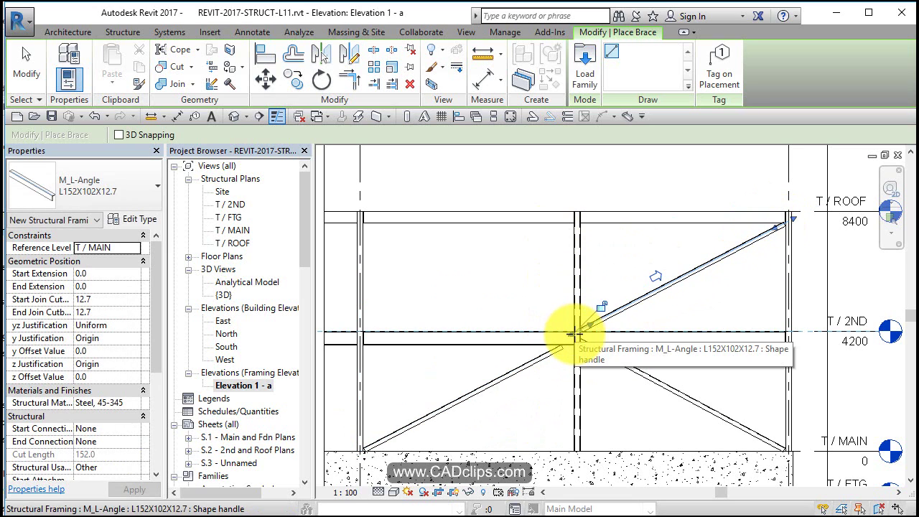
{"action": "left_click", "coordinate": [359, 331]}
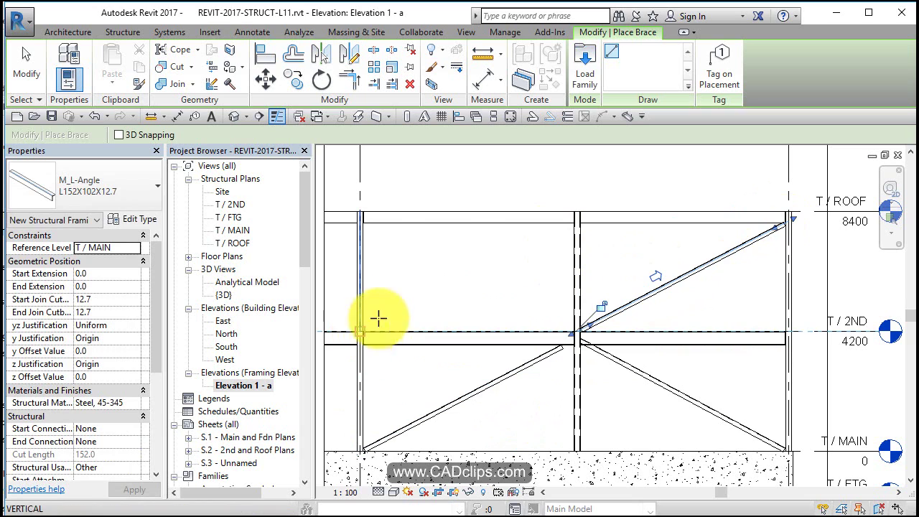
{"action": "left_click", "coordinate": [577, 225]}
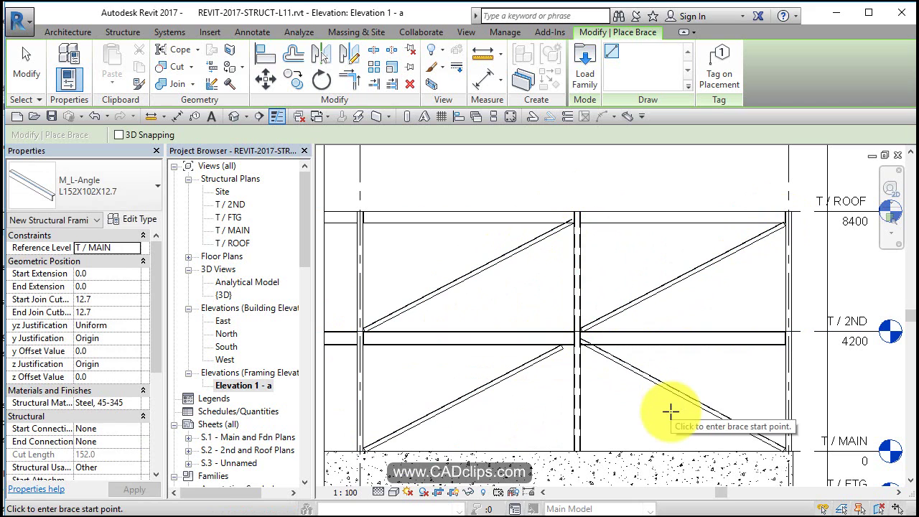
- End brace placement and delete the lower-storey brace between the middle column and grid 3
{"action": "key", "text": "Escape"}
{"action": "left_click", "coordinate": [649, 378]}
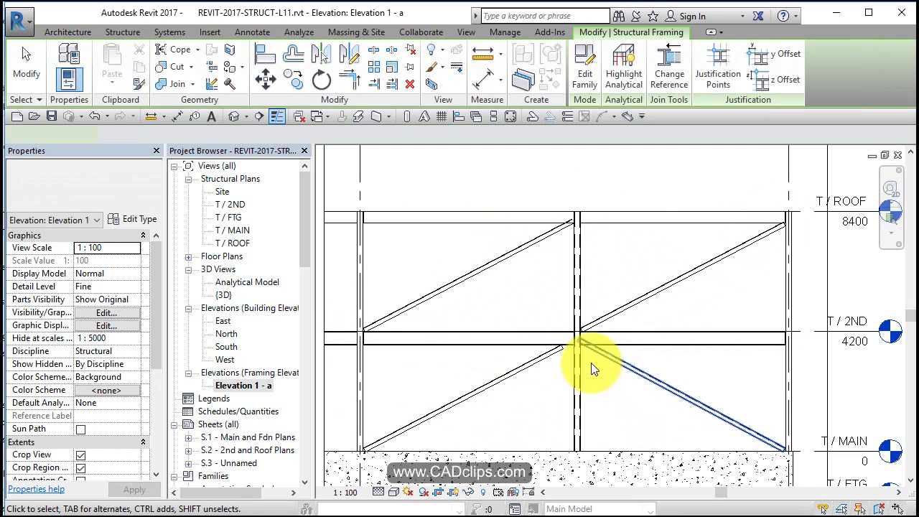
{"action": "scroll", "coordinate": [584, 351], "scroll_direction": "up", "scroll_amount": 4}
{"action": "left_click_drag", "start_coordinate": [560, 298], "coordinate": [576, 378]}
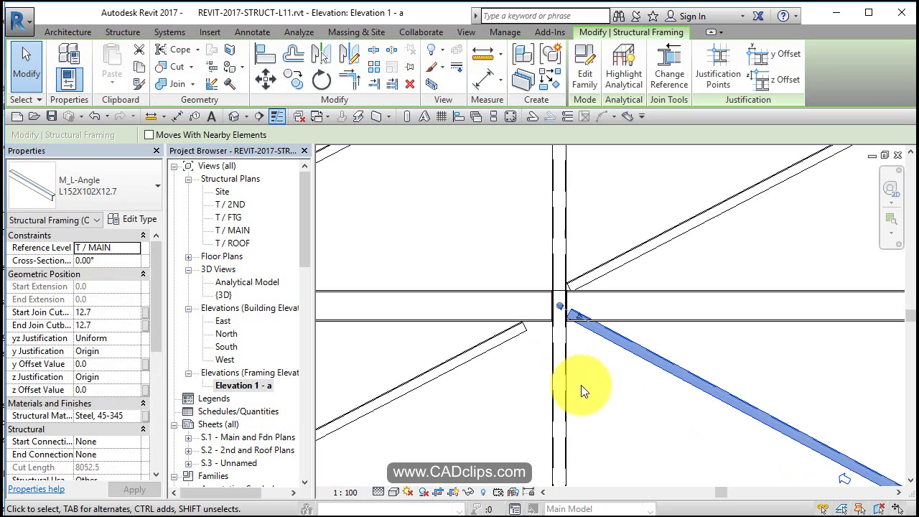
{"action": "scroll", "coordinate": [592, 343], "scroll_direction": "down", "scroll_amount": 2}
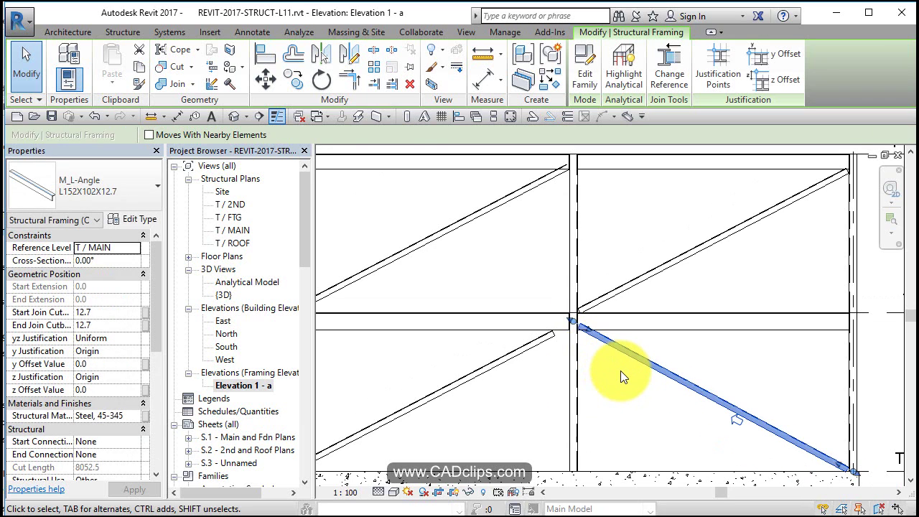
{"action": "left_click", "coordinate": [621, 371]}
{"action": "scroll", "coordinate": [621, 371], "scroll_direction": "down", "scroll_amount": 2}
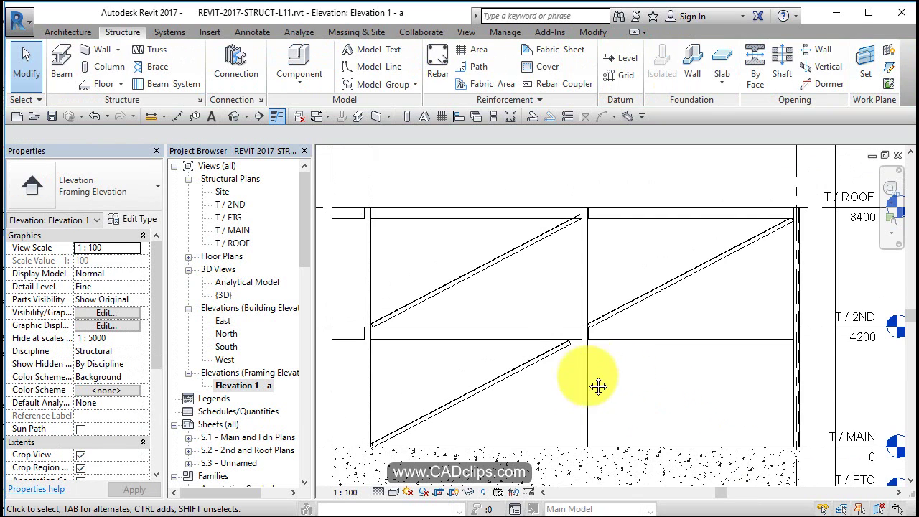
{"action": "middle_click_drag", "start_coordinate": [599, 386], "coordinate": [567, 391]}
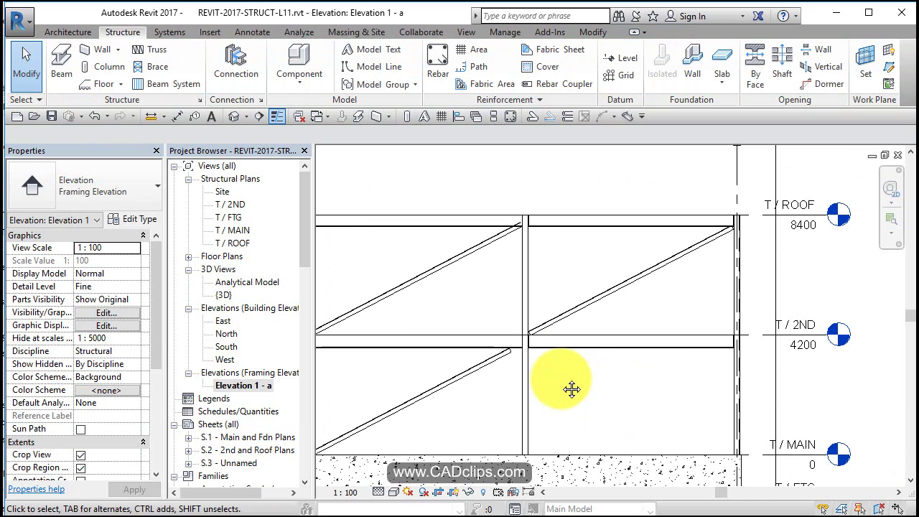
- Delete the upper-storey brace between the middle column and grid 3
{"action": "left_click", "coordinate": [580, 301]}
{"action": "key", "text": "Delete"}
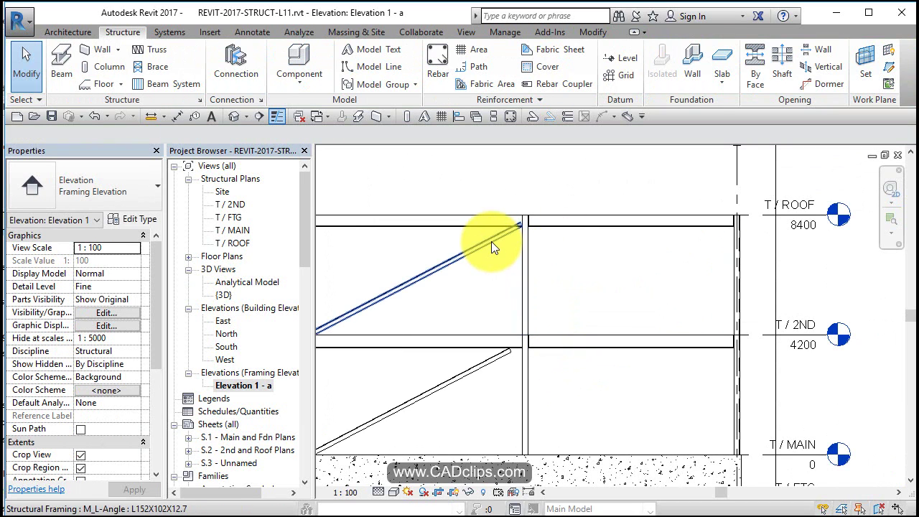
- Pull the remaining upper-storey brace's end away from the middle column and reattach it at the column centre within the roof beam's depth
{"action": "left_click", "coordinate": [492, 241]}
{"action": "scroll", "coordinate": [517, 241], "scroll_direction": "up", "scroll_amount": 2}
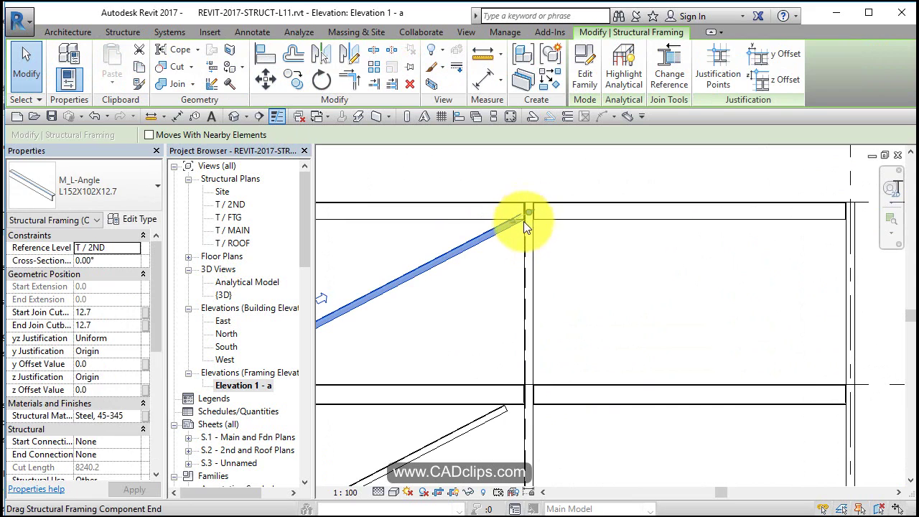
{"action": "left_click_drag", "start_coordinate": [523, 221], "coordinate": [467, 237]}
{"action": "scroll", "coordinate": [528, 220], "scroll_direction": "up", "scroll_amount": 2}
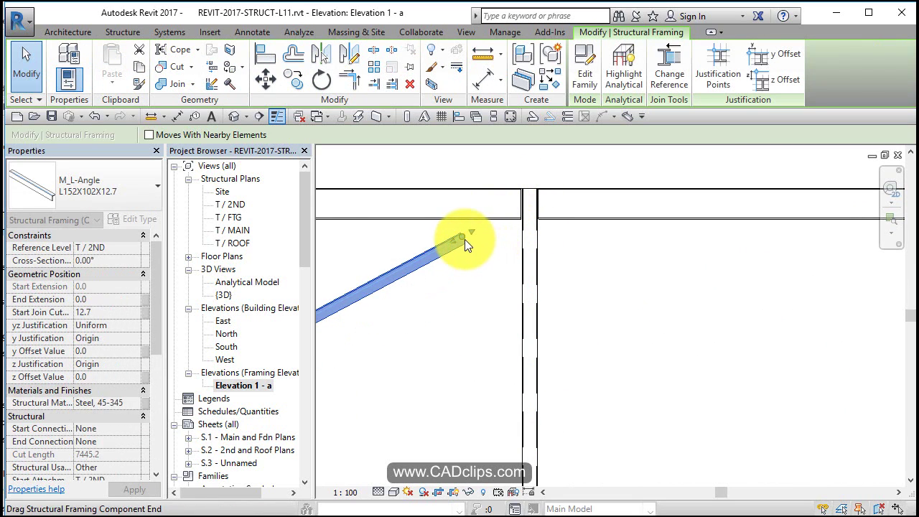
{"action": "key", "text": "Escape"}
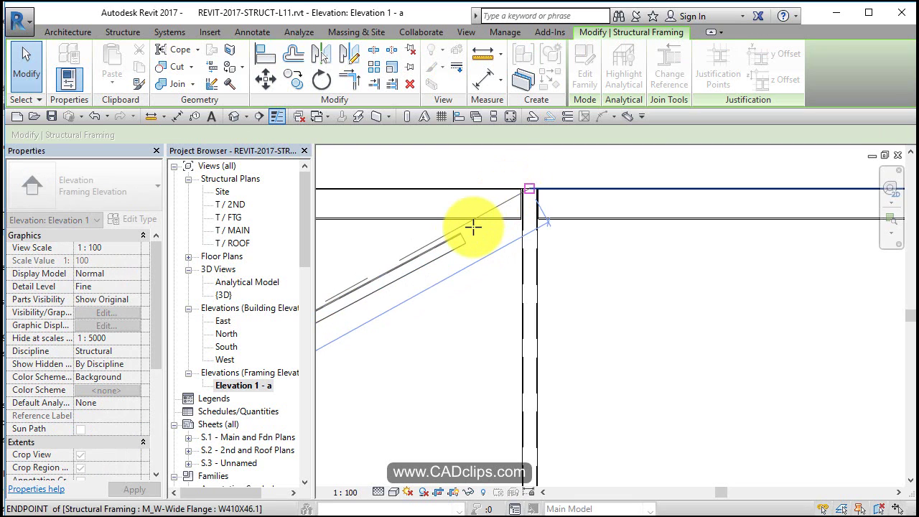
{"action": "left_click_drag", "start_coordinate": [473, 227], "coordinate": [472, 222]}
{"action": "scroll", "coordinate": [515, 256], "scroll_direction": "down", "scroll_amount": 2}
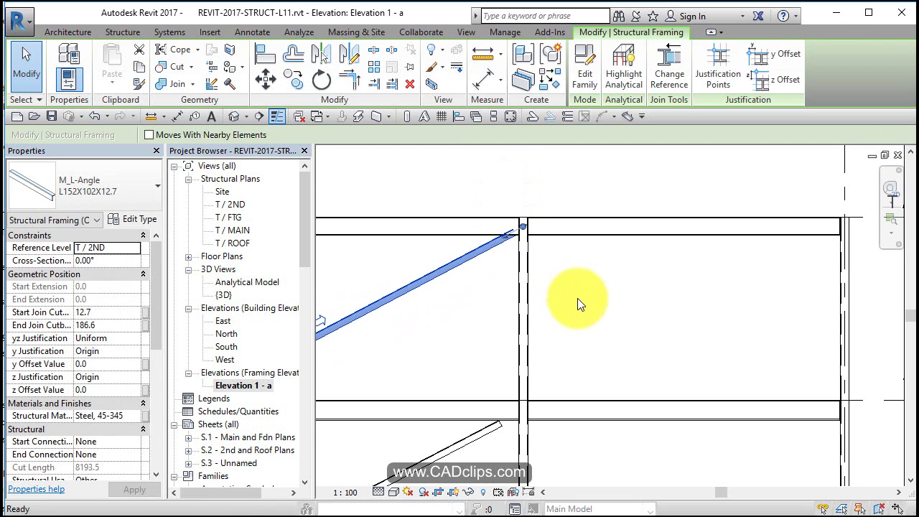
{"action": "key", "text": "Escape"}
- Place a brace matching the remaining lower-storey one from the grid 3 column base at T / MAIN up to the middle column at T / 2ND
{"action": "scroll", "coordinate": [589, 332], "scroll_direction": "down", "scroll_amount": 1}
{"action": "middle_click_drag", "start_coordinate": [592, 338], "coordinate": [580, 242]}
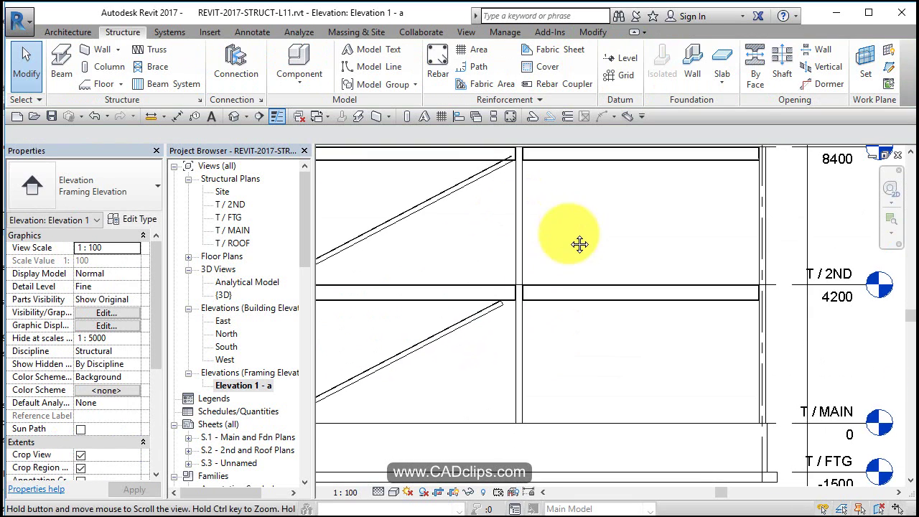
{"action": "left_click", "coordinate": [464, 330]}
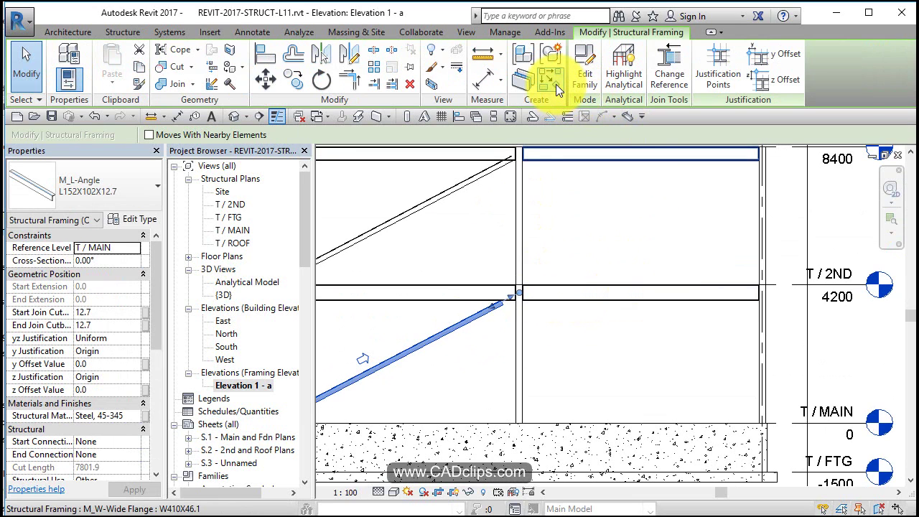
{"action": "left_click", "coordinate": [550, 85]}
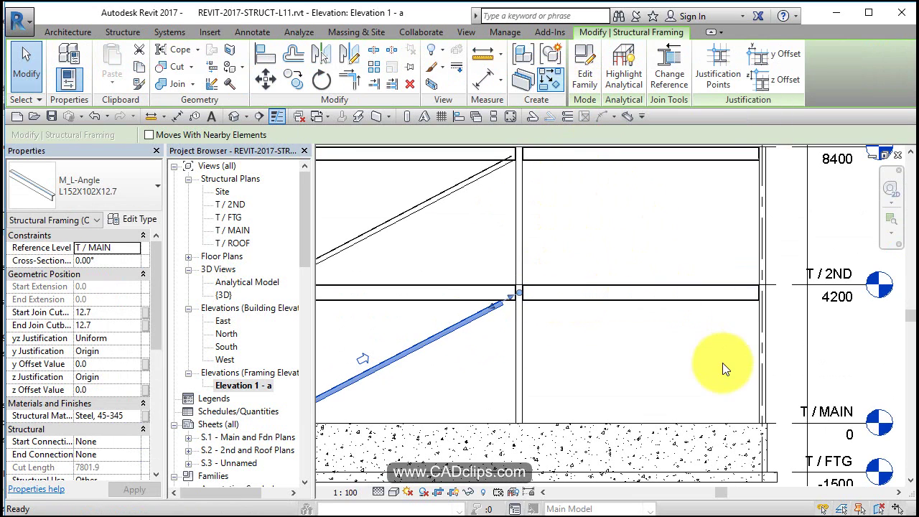
{"action": "left_click", "coordinate": [761, 421]}
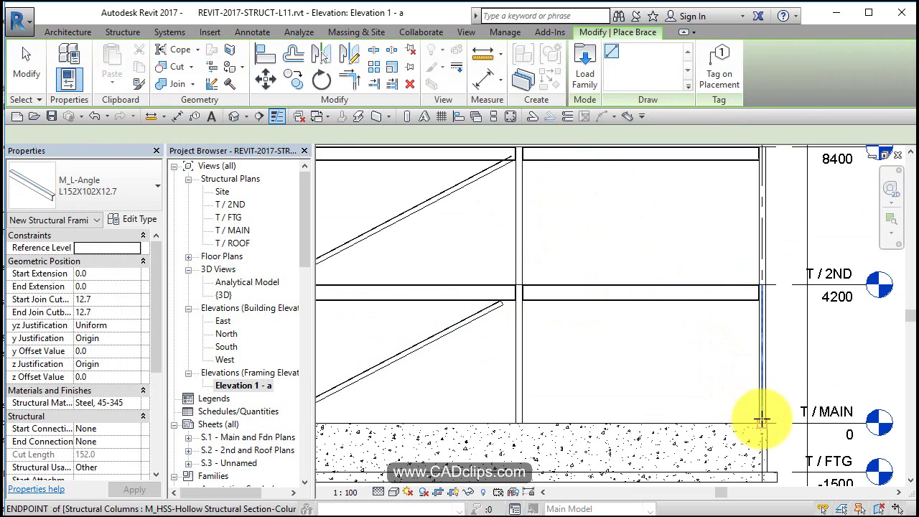
{"action": "left_click", "coordinate": [522, 293]}
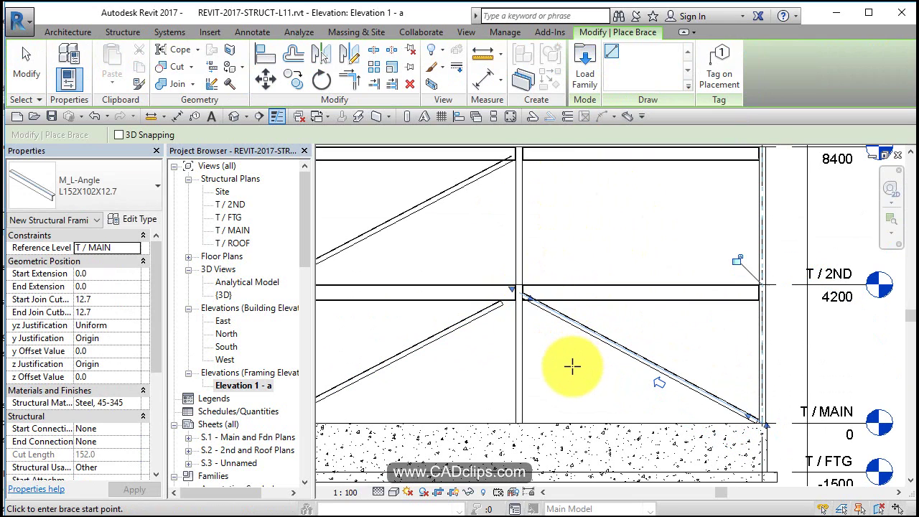
{"action": "key", "text": "Escape"}
{"action": "key", "text": "Escape"}
- Move the new lower brace's upper end to the middle column's centreline at the underside of the T / 2ND beam
{"action": "scroll", "coordinate": [564, 287], "scroll_direction": "up", "scroll_amount": 3}
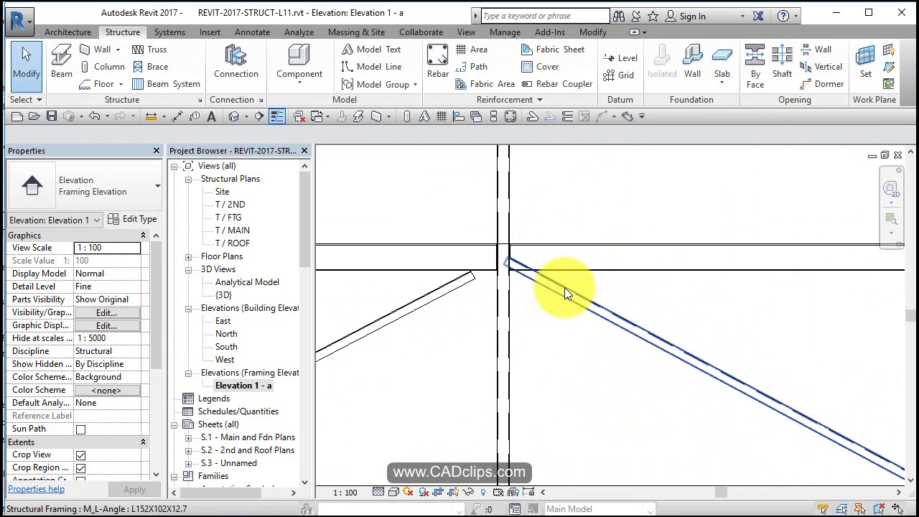
{"action": "left_click", "coordinate": [505, 268]}
{"action": "left_click_drag", "start_coordinate": [507, 251], "coordinate": [507, 273]}
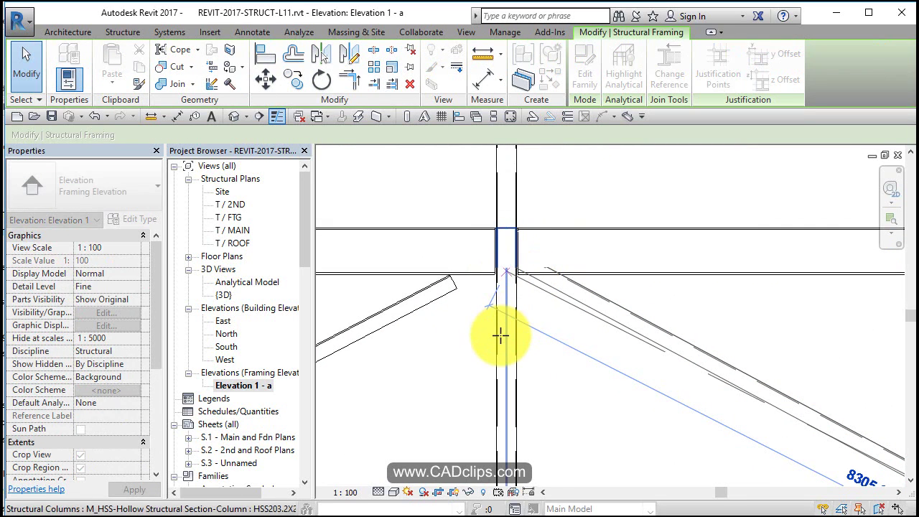
{"action": "left_click", "coordinate": [482, 373]}
{"action": "scroll", "coordinate": [484, 373], "scroll_direction": "down", "scroll_amount": 2}
{"action": "scroll", "coordinate": [483, 373], "scroll_direction": "down", "scroll_amount": 4}
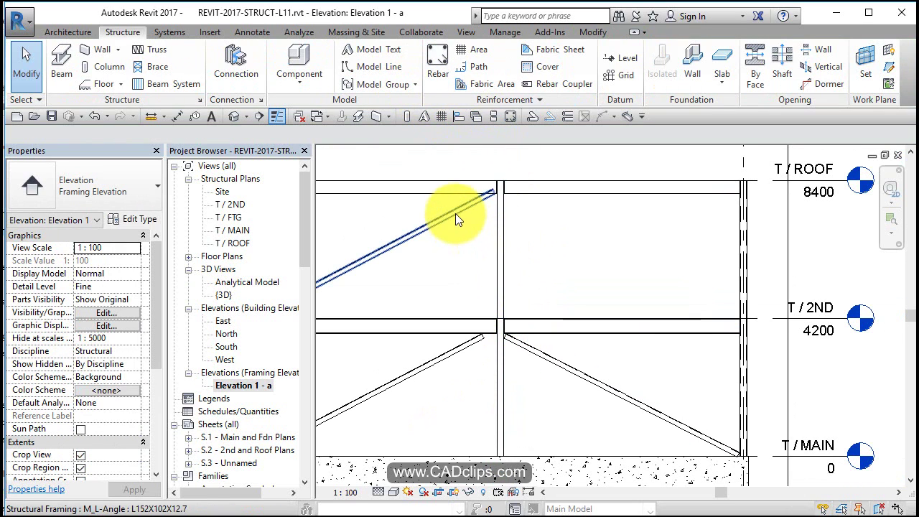
- Lower the upper-storey brace's end on the middle column to near the underside of the roof beam
{"action": "left_click", "coordinate": [491, 181]}
{"action": "scroll", "coordinate": [490, 181], "scroll_direction": "up", "scroll_amount": 4}
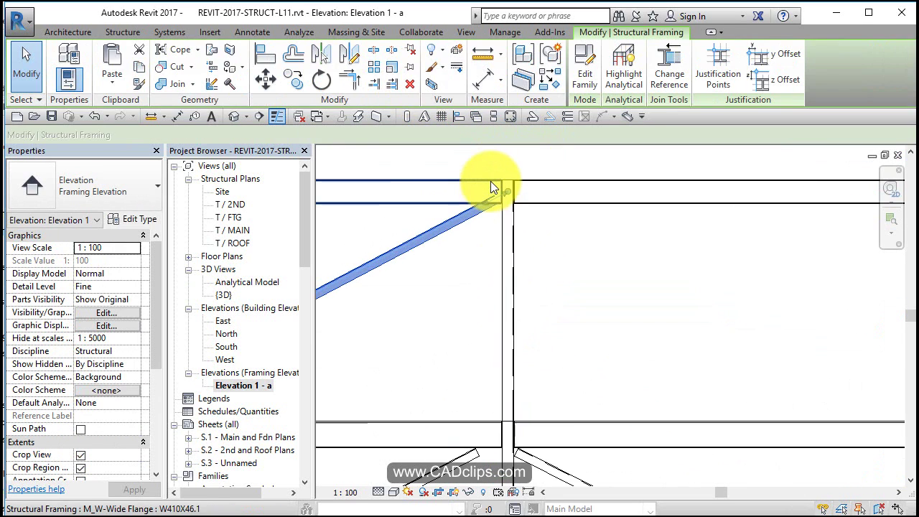
{"action": "left_click", "coordinate": [511, 213]}
{"action": "left_click", "coordinate": [495, 240]}
{"action": "left_click", "coordinate": [505, 254]}
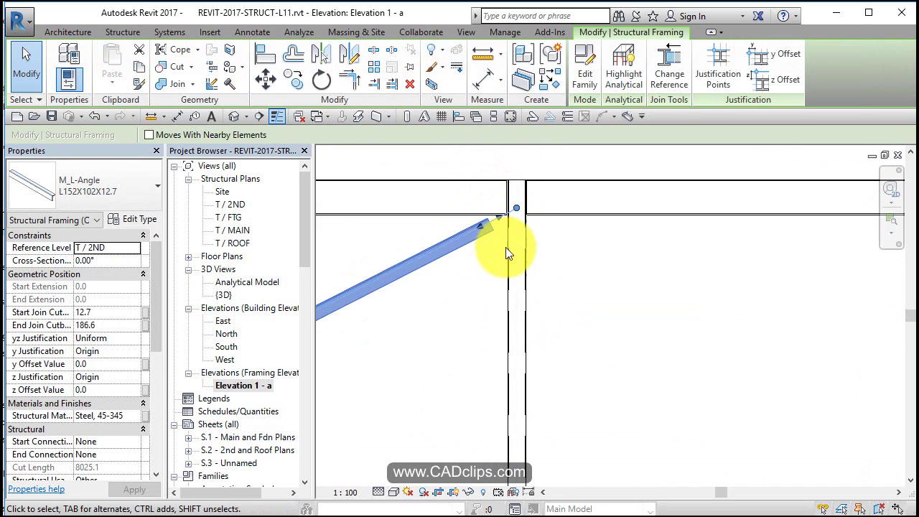
{"action": "left_click", "coordinate": [507, 253]}
- Place a matching upper-storey brace from the middle column at the roof beam's underside down to the grid 3 column at T / 2ND
{"action": "left_click", "coordinate": [485, 231]}
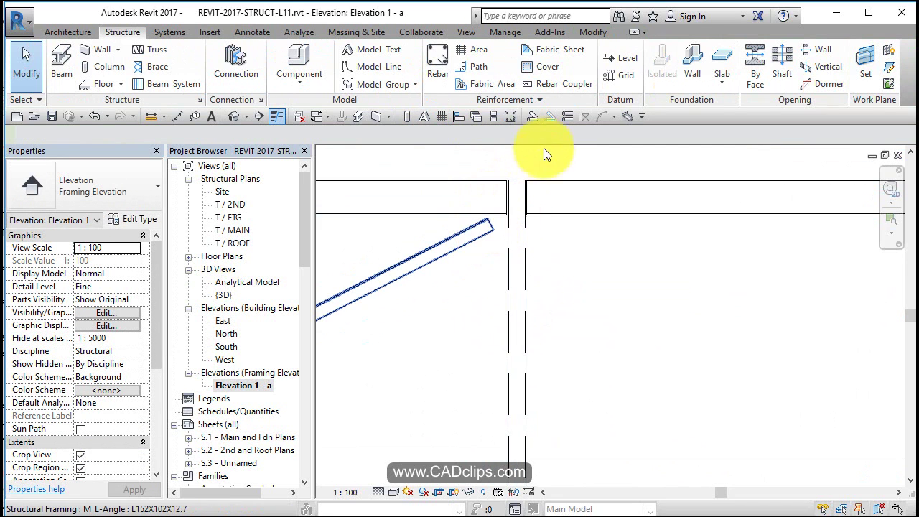
{"action": "key", "text": "c"}
{"action": "key", "text": "s"}
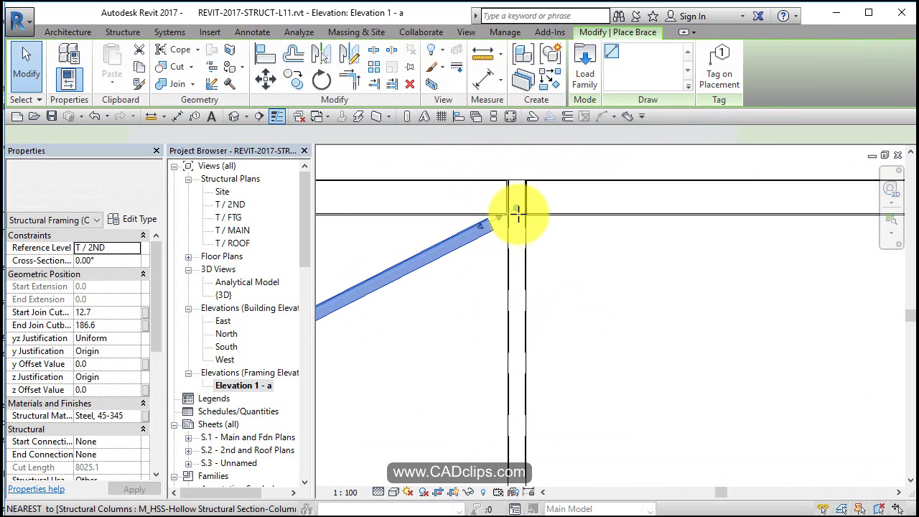
{"action": "left_click", "coordinate": [516, 213]}
{"action": "scroll", "coordinate": [534, 250], "scroll_direction": "down", "scroll_amount": 2}
{"action": "middle_click_drag", "start_coordinate": [652, 299], "coordinate": [544, 232]}
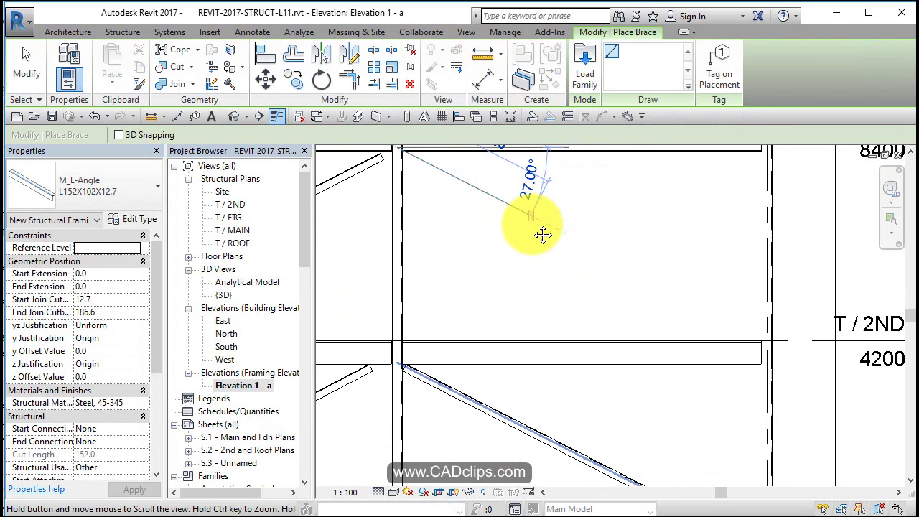
{"action": "left_click", "coordinate": [766, 339]}
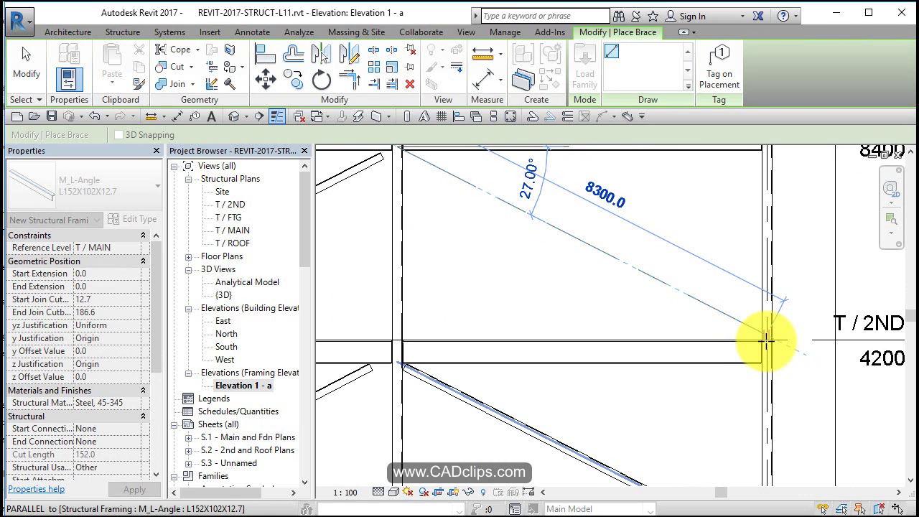
{"action": "left_click", "coordinate": [538, 278]}
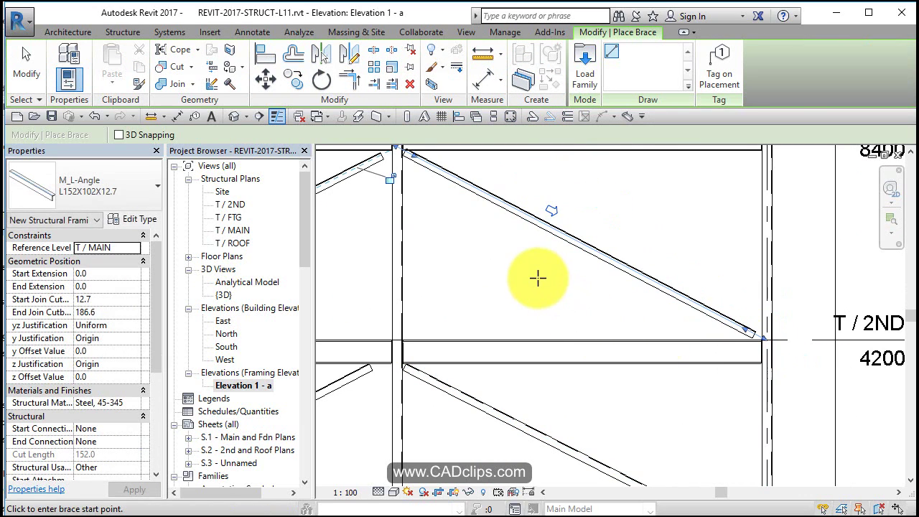
{"action": "scroll", "coordinate": [694, 357], "scroll_direction": "down", "scroll_amount": 1}
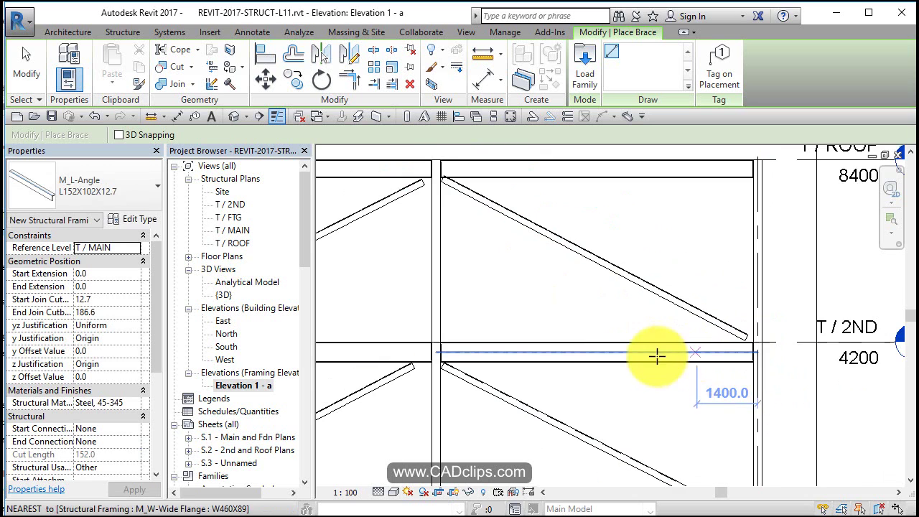
{"action": "scroll", "coordinate": [657, 357], "scroll_direction": "down", "scroll_amount": 2}
{"action": "scroll", "coordinate": [602, 331], "scroll_direction": "down", "scroll_amount": 2}
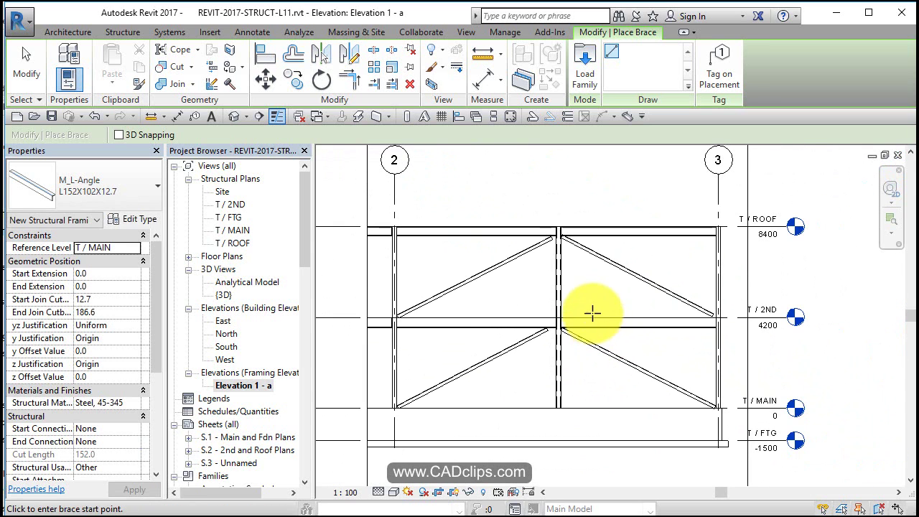
{"action": "key", "text": "Escape"}
- Hide the framing elevation's crop region and add an aligned dimension between grids 2 and 3 above the roof beam
{"action": "scroll", "coordinate": [591, 311], "scroll_direction": "down", "scroll_amount": 2}
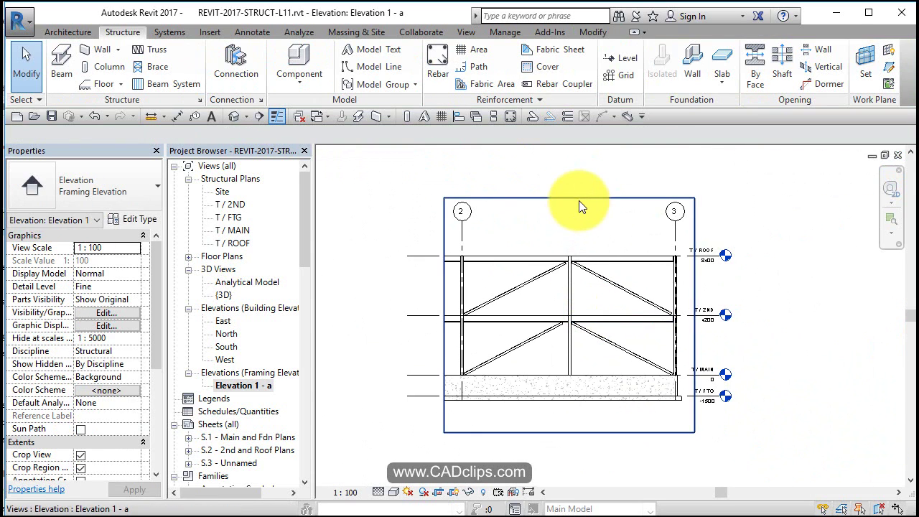
{"action": "left_click", "coordinate": [454, 494]}
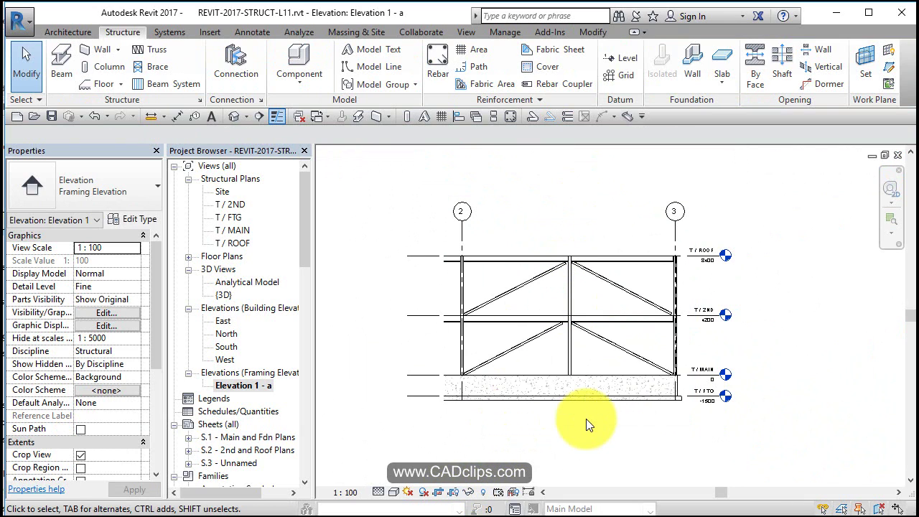
{"action": "left_click", "coordinate": [178, 117]}
{"action": "left_click", "coordinate": [465, 223]}
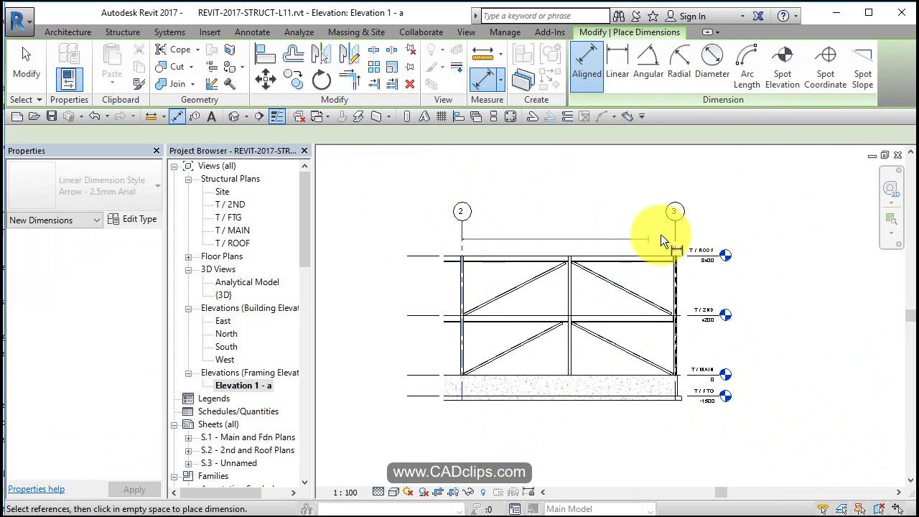
{"action": "left_click", "coordinate": [674, 231]}
{"action": "left_click", "coordinate": [609, 234]}
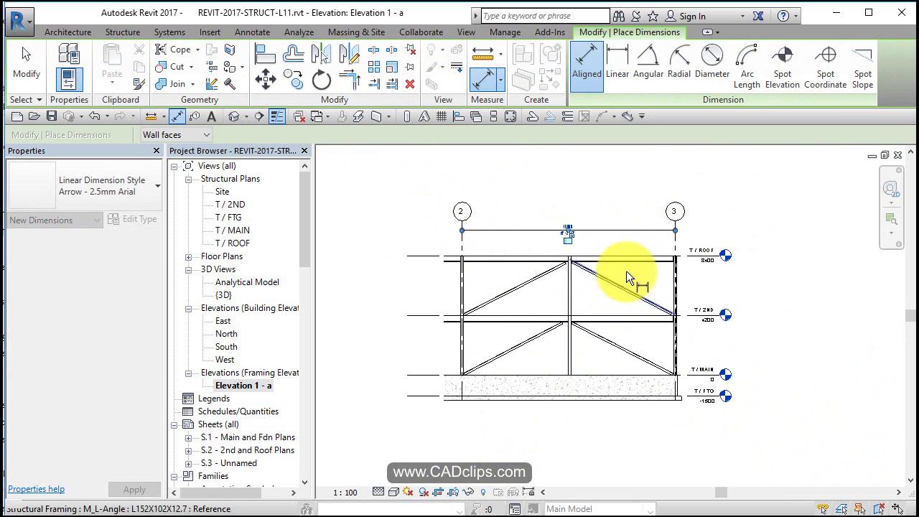
{"action": "key", "text": "Escape"}
{"action": "key", "text": "Escape"}
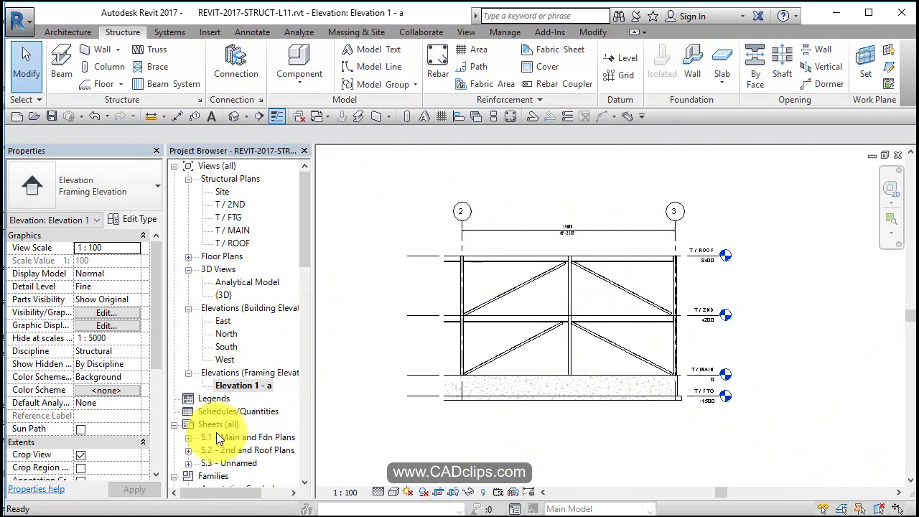
- Open sheet S.3 and place the framing view Elevation 1 - a below the West elevation
{"action": "double_click", "coordinate": [233, 462]}
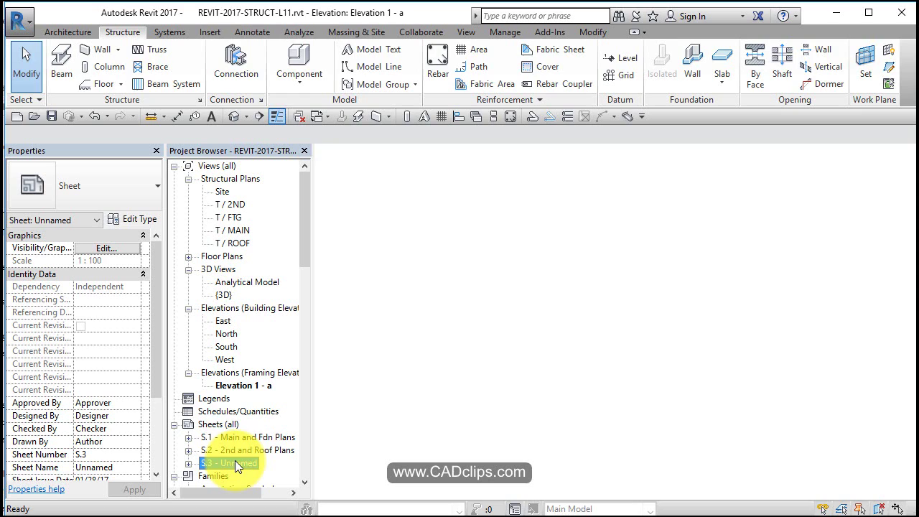
{"action": "left_click", "coordinate": [238, 386]}
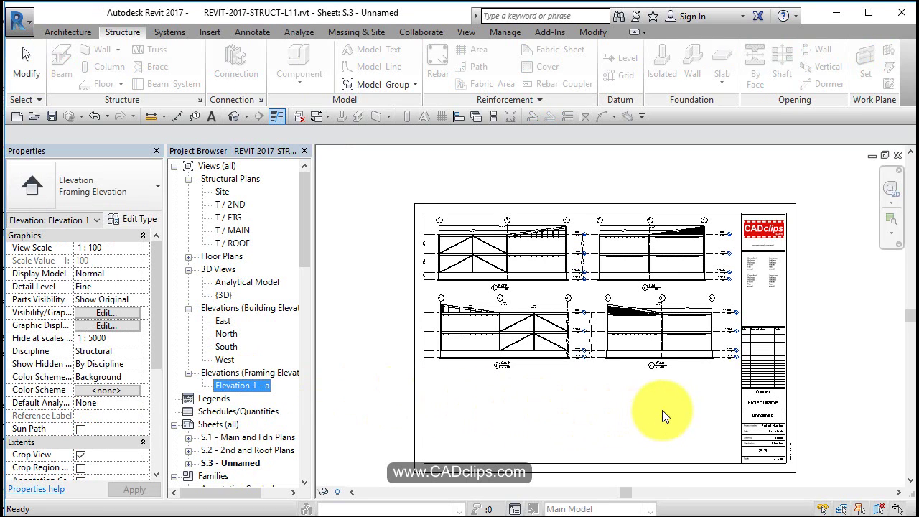
{"action": "left_click_drag", "start_coordinate": [662, 410], "coordinate": [672, 414]}
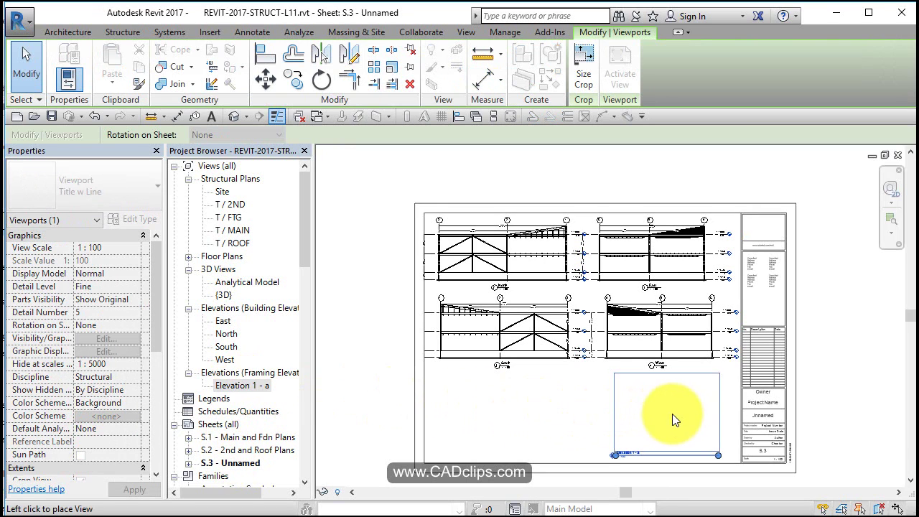
{"action": "left_click", "coordinate": [472, 429]}
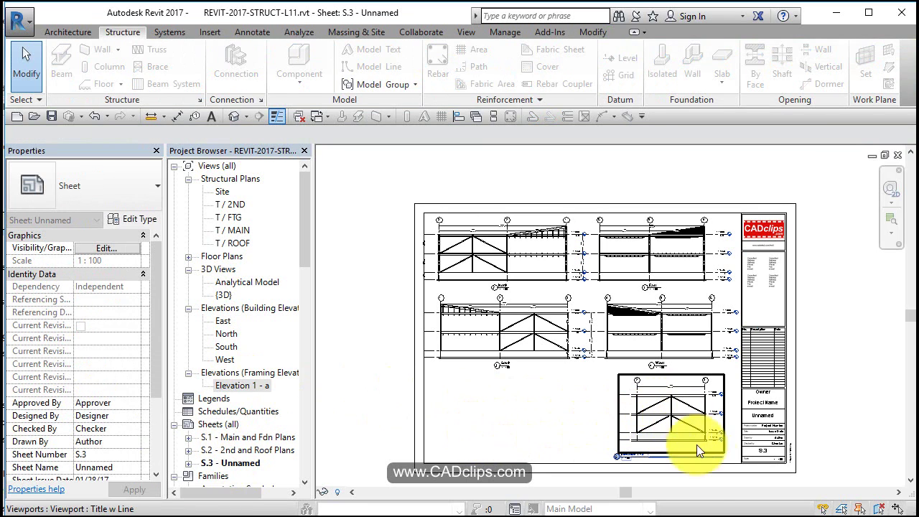
- Shorten the title line of the Elevation 1 - a viewport and move the title beneath the middle of its drawing
{"action": "left_click", "coordinate": [711, 452]}
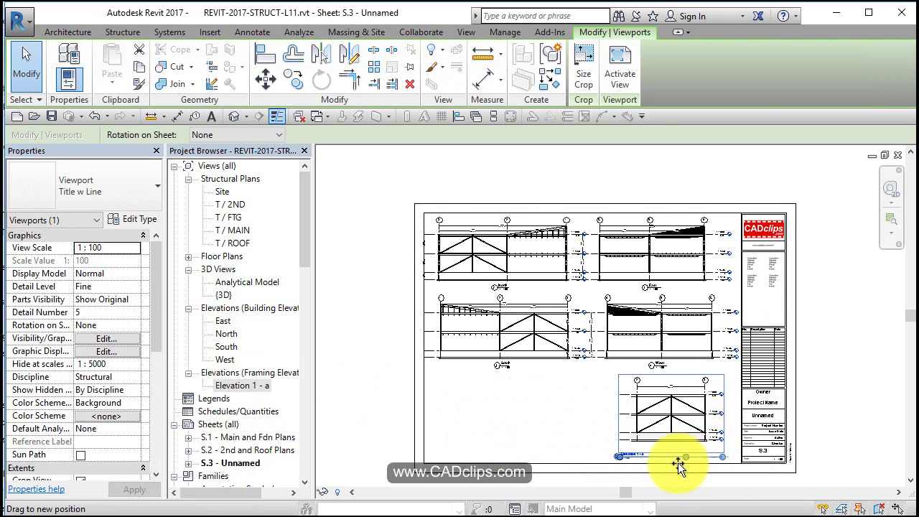
{"action": "left_click_drag", "start_coordinate": [678, 463], "coordinate": [649, 466]}
{"action": "scroll", "coordinate": [651, 472], "scroll_direction": "up", "scroll_amount": 4}
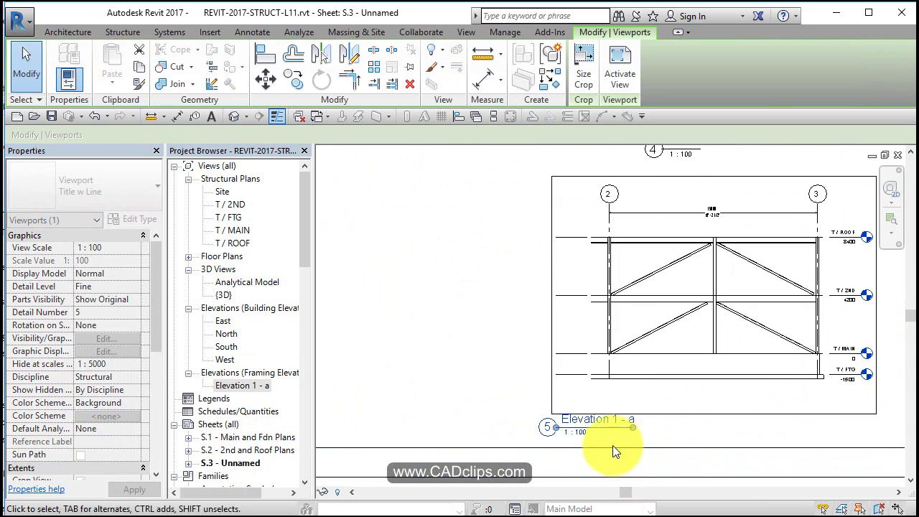
{"action": "left_click", "coordinate": [606, 442]}
{"action": "left_click_drag", "start_coordinate": [601, 431], "coordinate": [717, 414]}
{"action": "key", "text": "Escape"}
{"action": "scroll", "coordinate": [717, 414], "scroll_direction": "down", "scroll_amount": 5}
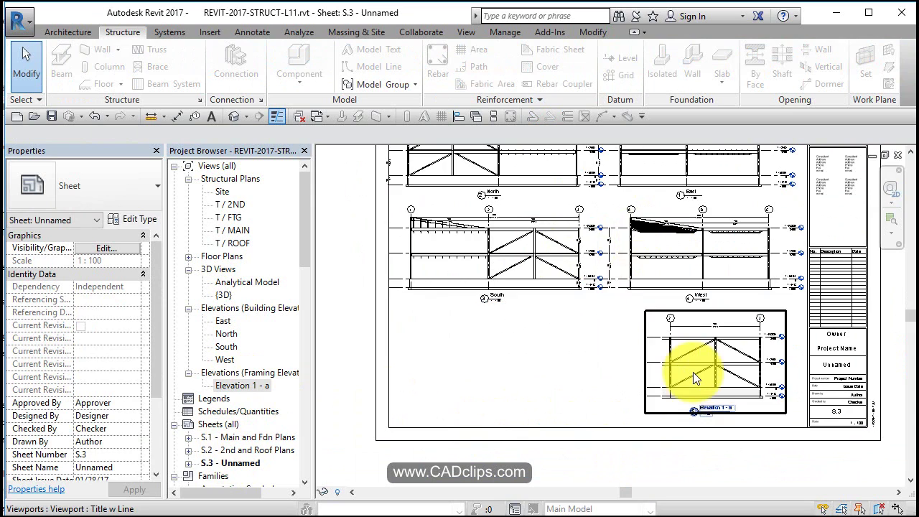
{"action": "scroll", "coordinate": [677, 369], "scroll_direction": "down", "scroll_amount": 3}
{"action": "middle_click_drag", "start_coordinate": [653, 438], "coordinate": [696, 388]}
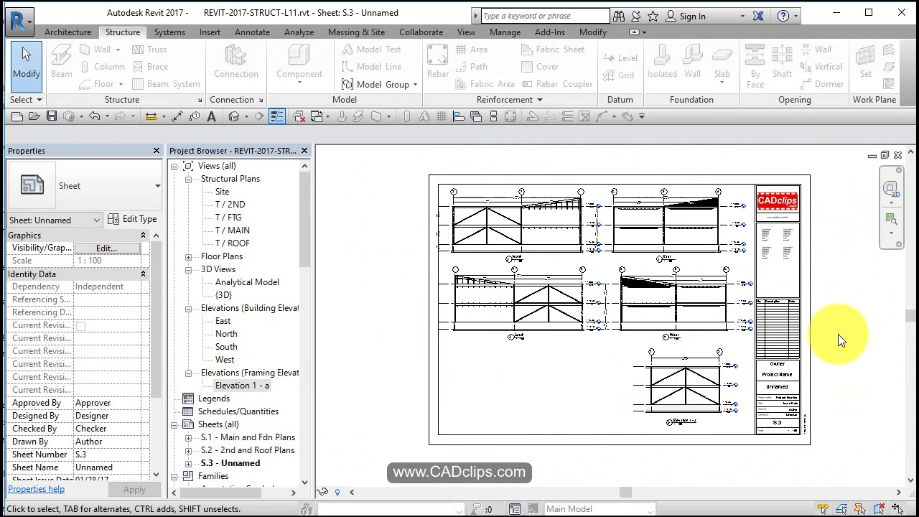